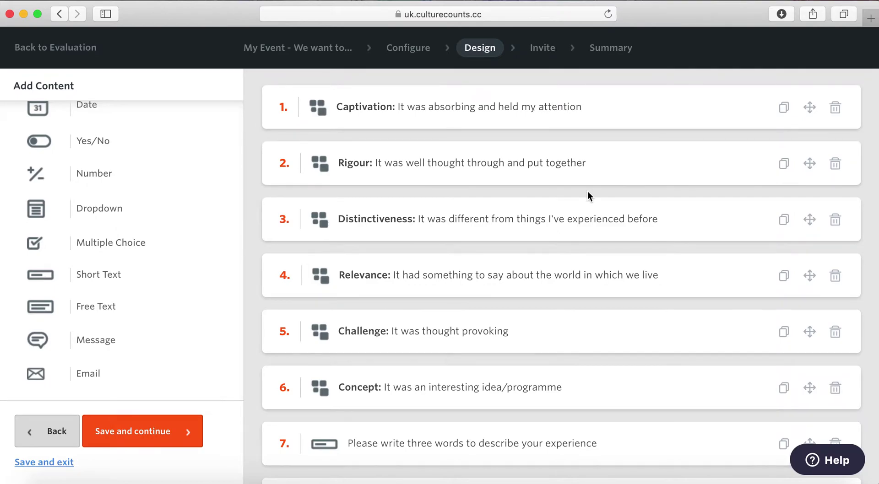
Look through the survey's dimension questions and the content types that can be added to it
scroll(587, 194, "down", 3)
scroll(589, 197, "down", 4)
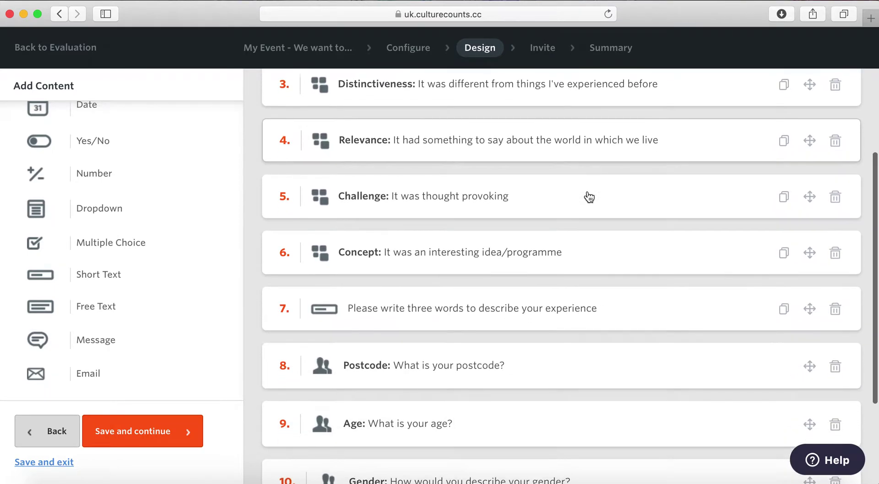
scroll(589, 197, "up", 3)
scroll(589, 198, "up", 5)
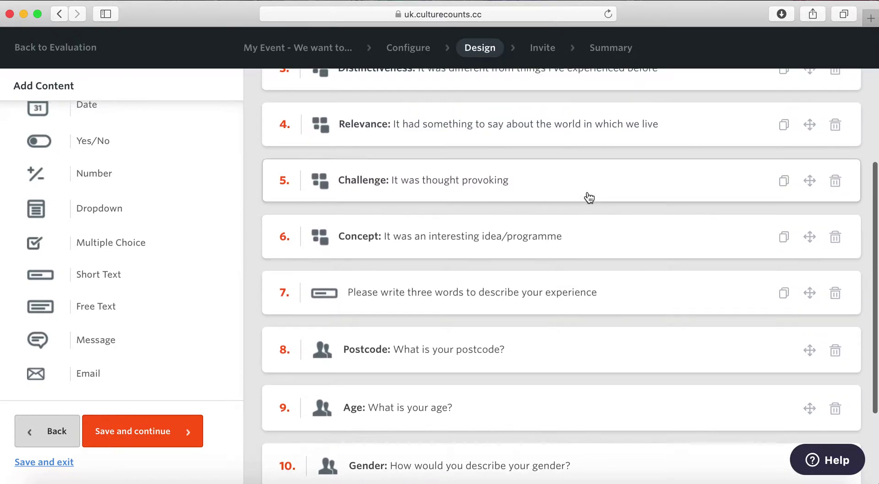
scroll(587, 191, "down", 1)
scroll(587, 191, "up", 1)
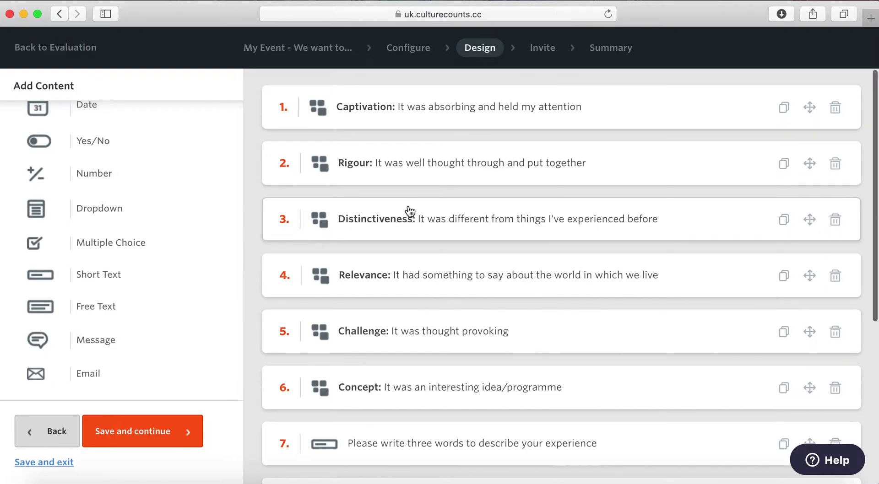
scroll(161, 180, "up", 2)
scroll(160, 180, "up", 5)
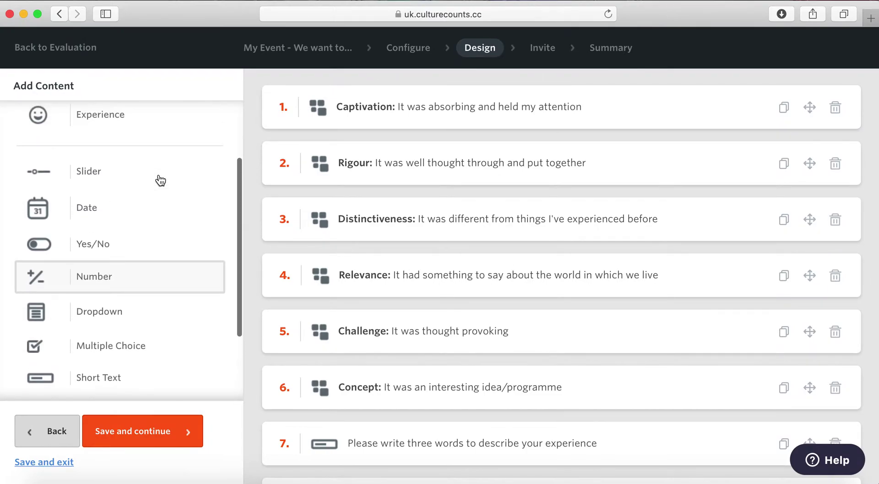
scroll(145, 220, "down", 3)
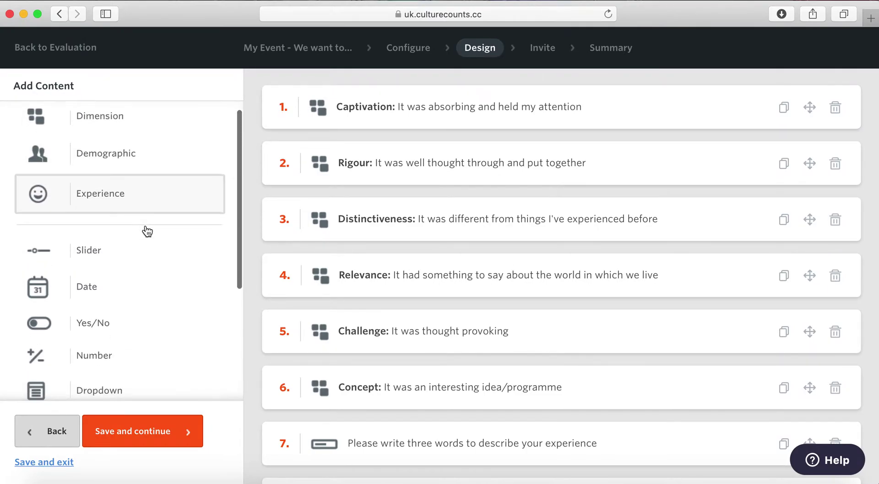
scroll(147, 252, "down", 1)
scroll(148, 272, "down", 2)
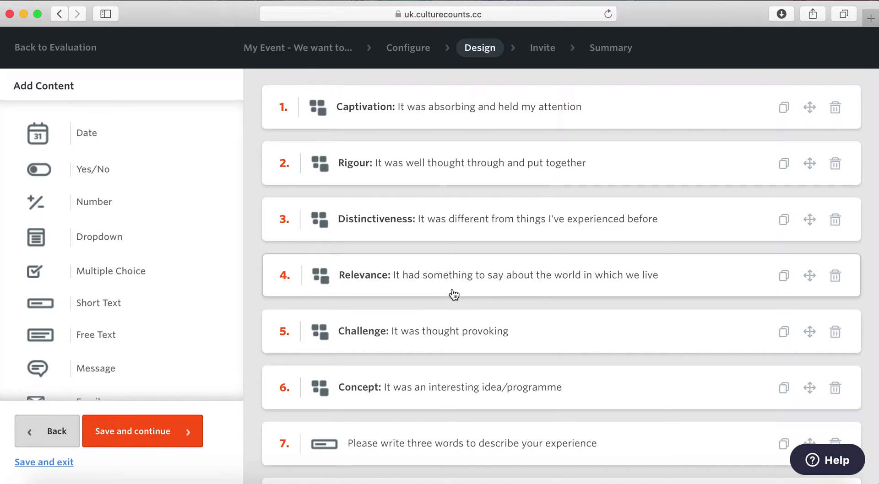
Review the survey's full question list, from the Captivation dimension to the follow-up on self-described gender
scroll(453, 294, "down", 5)
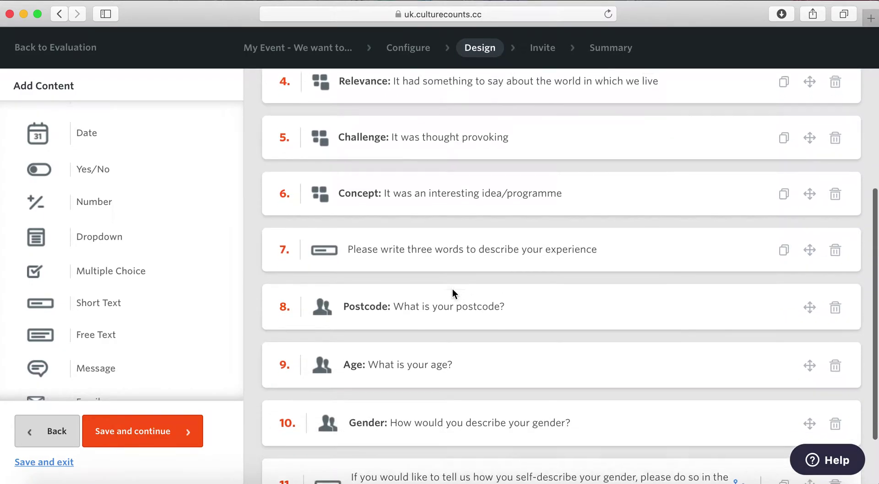
scroll(453, 293, "down", 1)
scroll(452, 293, "down", 3)
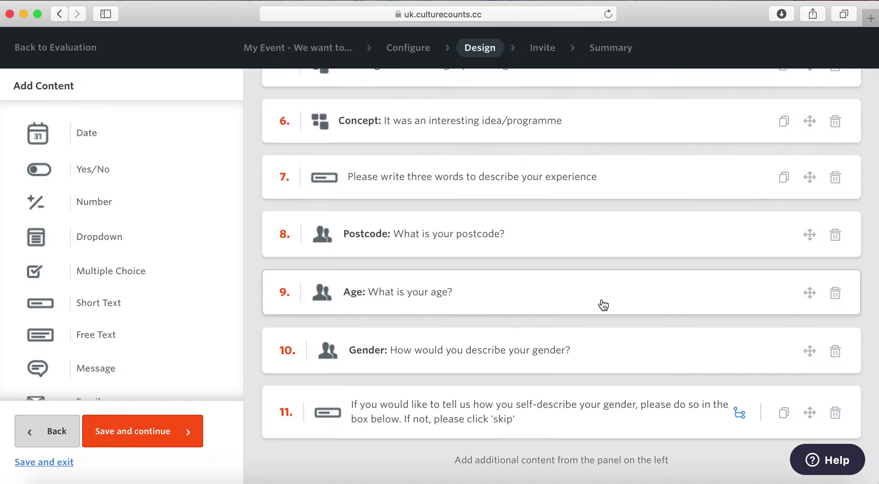
scroll(608, 273, "up", 3)
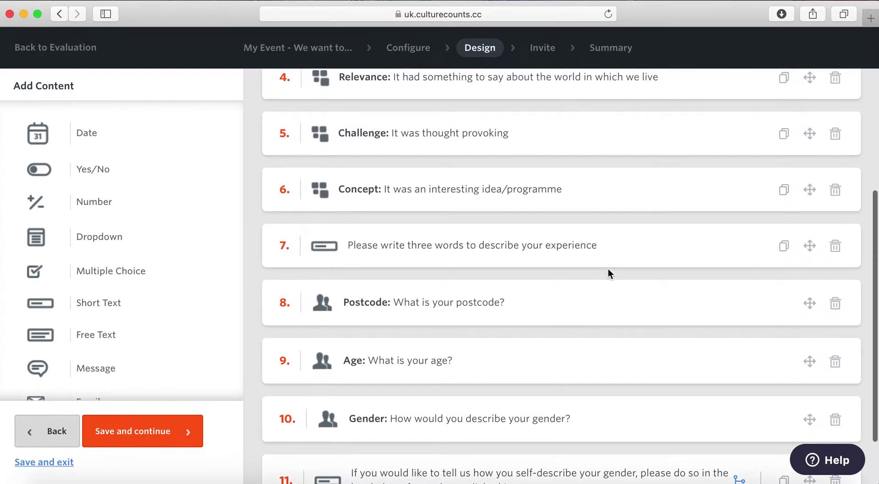
scroll(608, 270, "up", 3)
scroll(608, 274, "up", 5)
scroll(609, 274, "up", 1)
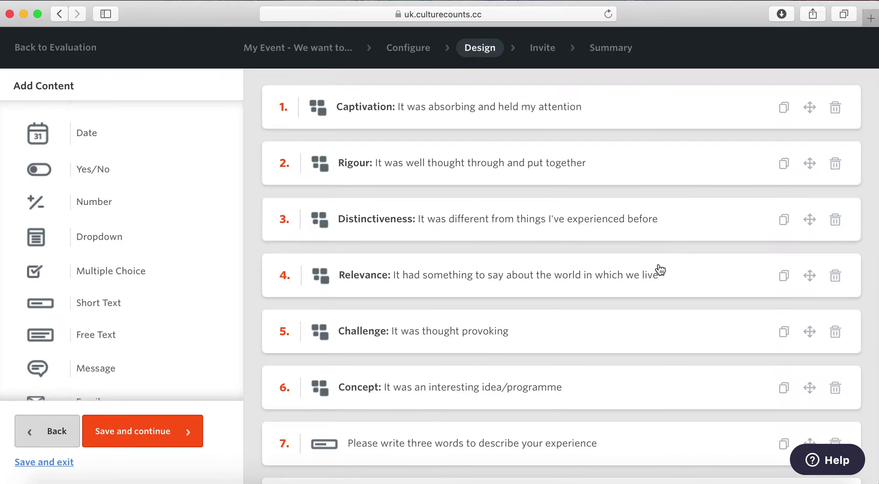
scroll(659, 309, "down", 2)
scroll(659, 313, "down", 4)
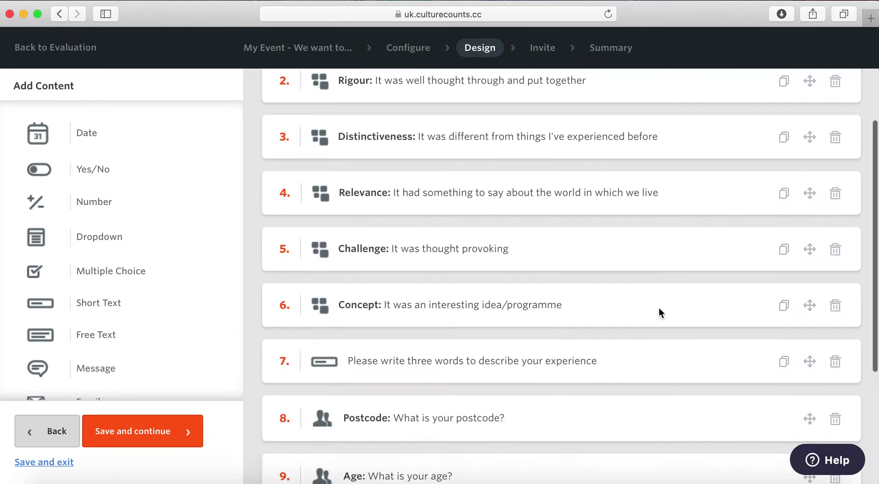
scroll(659, 311, "up", 5)
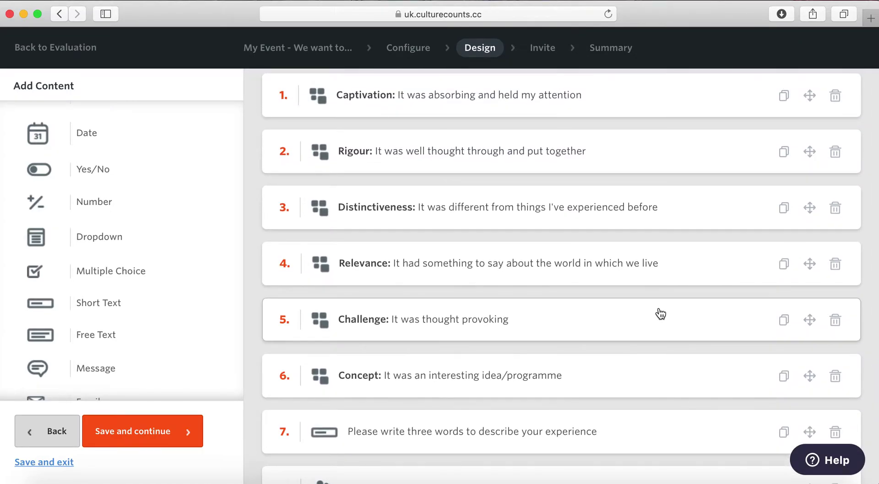
scroll(660, 314, "up", 1)
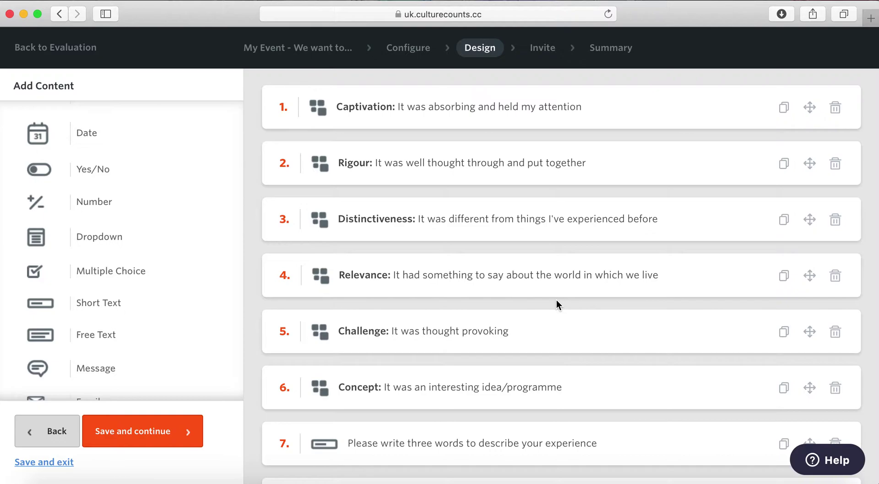
Compare the available content types with the dimension, short text and demographic questions already in the survey
scroll(212, 190, "up", 5)
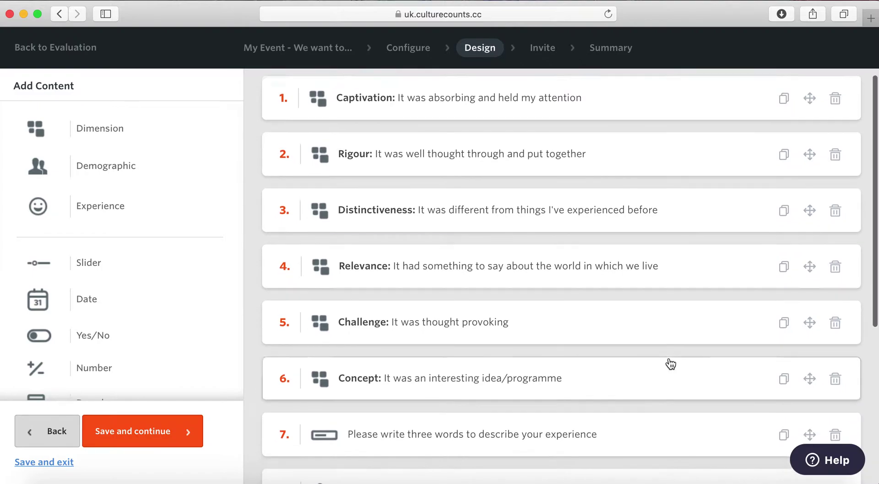
scroll(666, 283, "down", 2)
scroll(665, 288, "down", 5)
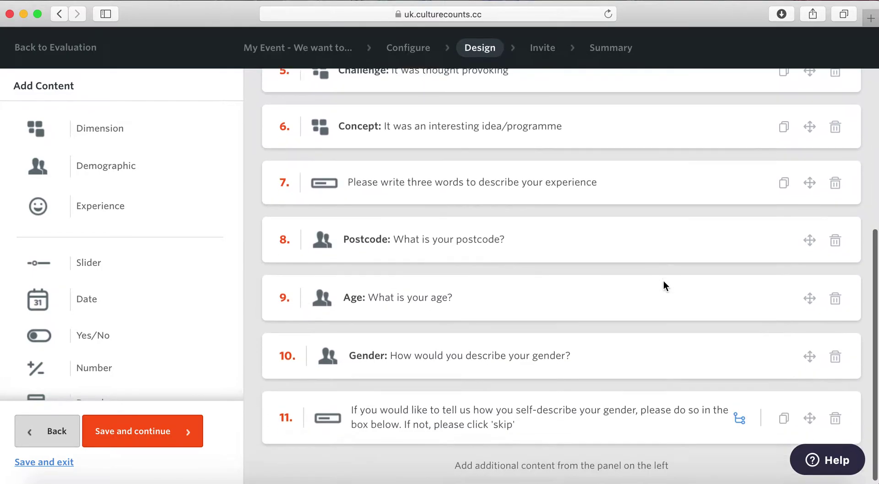
scroll(710, 195, "up", 3)
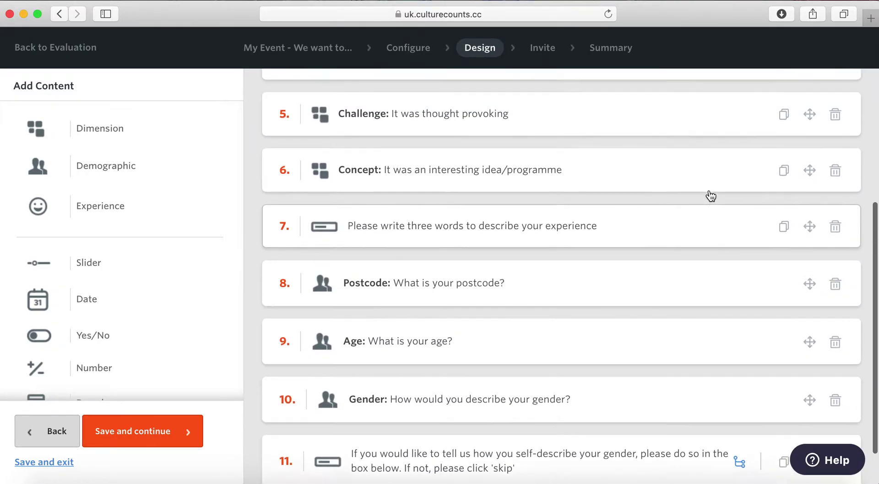
scroll(709, 193, "up", 4)
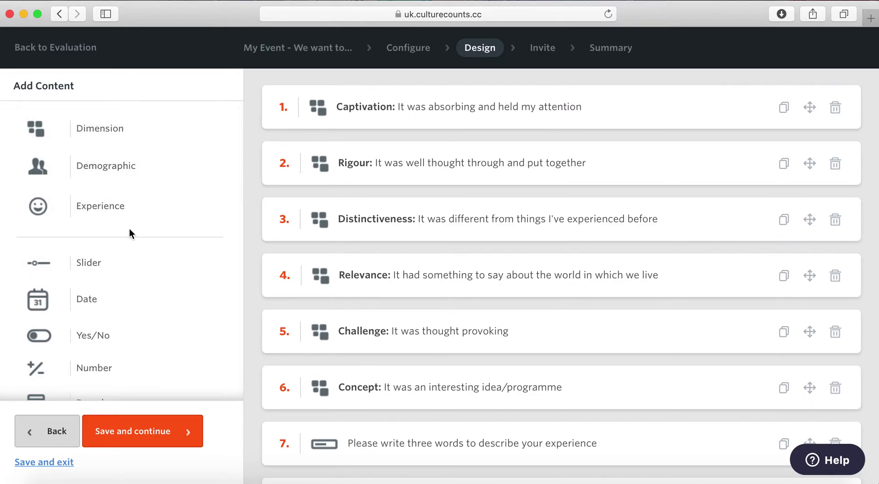
scroll(130, 268, "down", 1)
scroll(130, 269, "down", 5)
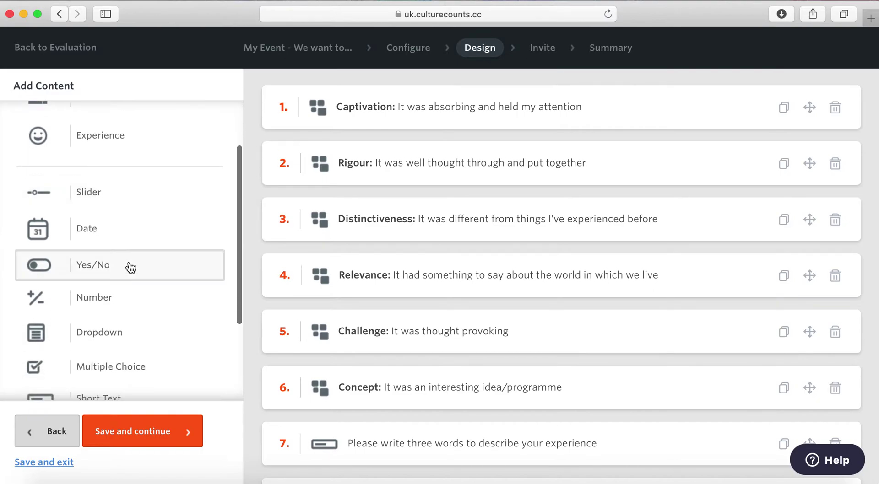
scroll(130, 265, "down", 2)
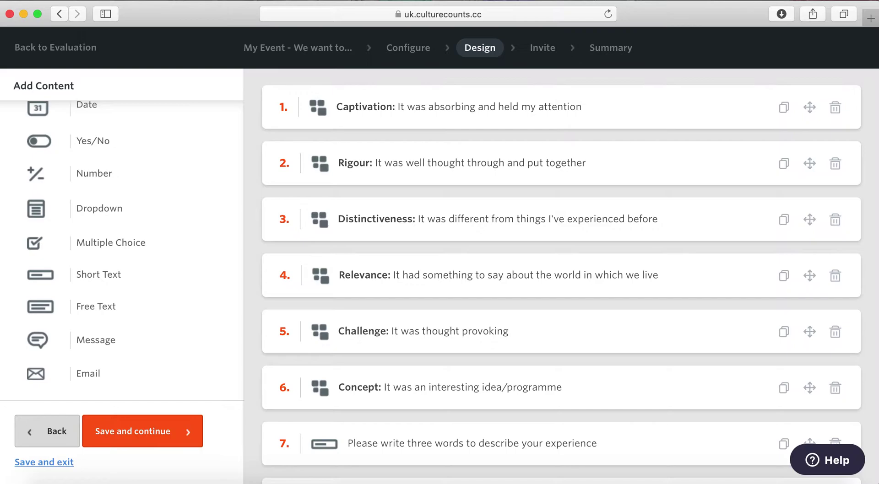
scroll(488, 351, "down", 1)
scroll(487, 351, "down", 5)
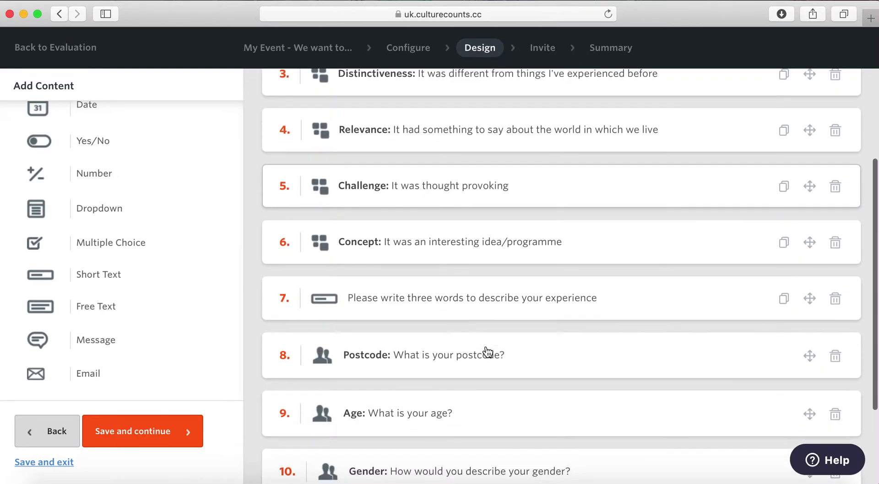
scroll(488, 352, "down", 2)
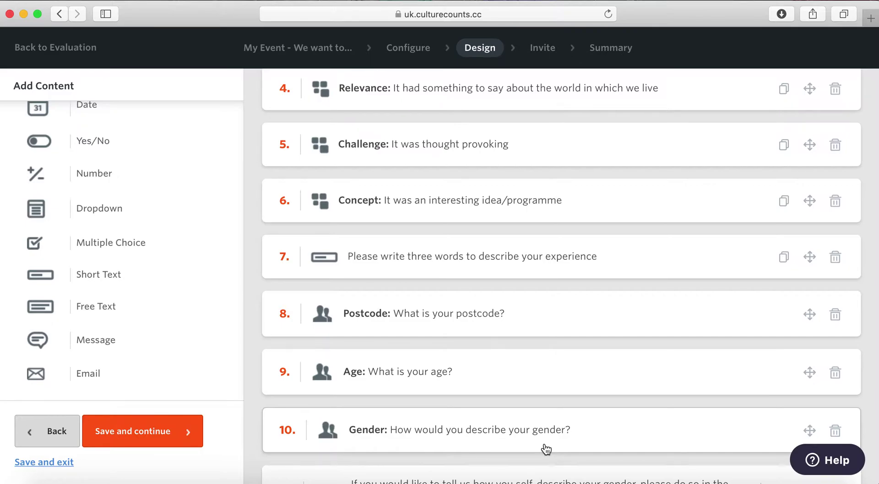
scroll(551, 392, "up", 3)
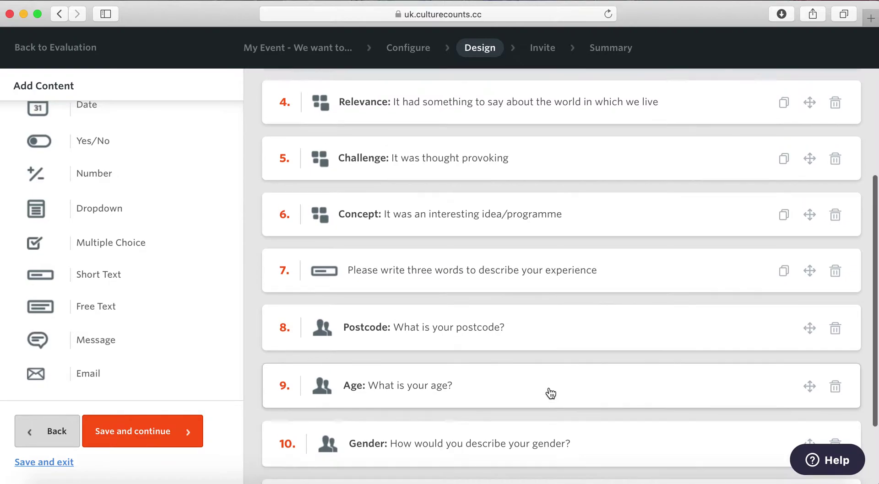
scroll(551, 392, "up", 3)
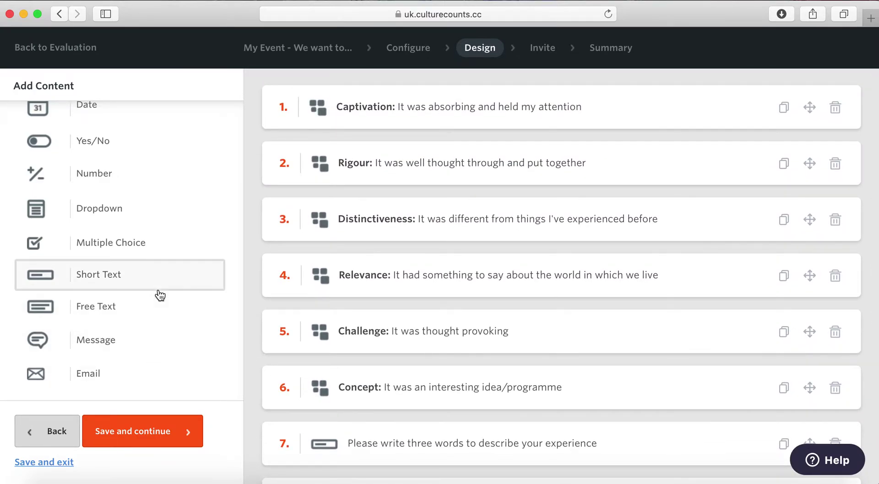
Examine the content types available for new survey questions, from Dimension, Demographic and Experience through Slider to Email
scroll(170, 256, "up", 1)
scroll(172, 259, "up", 4)
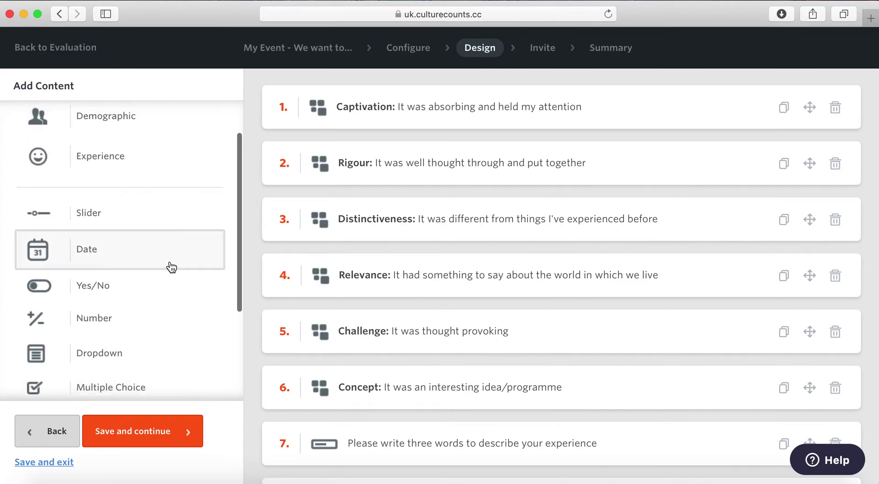
scroll(164, 226, "up", 2)
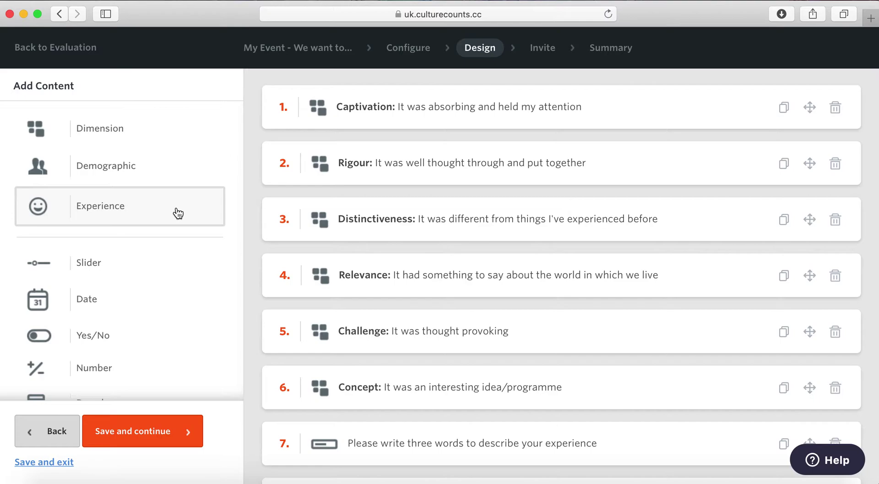
scroll(178, 211, "down", 3)
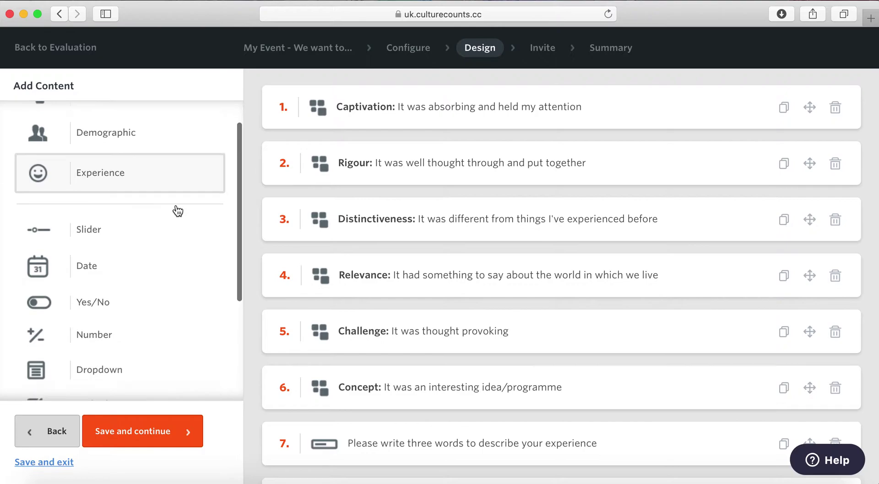
scroll(178, 211, "down", 2)
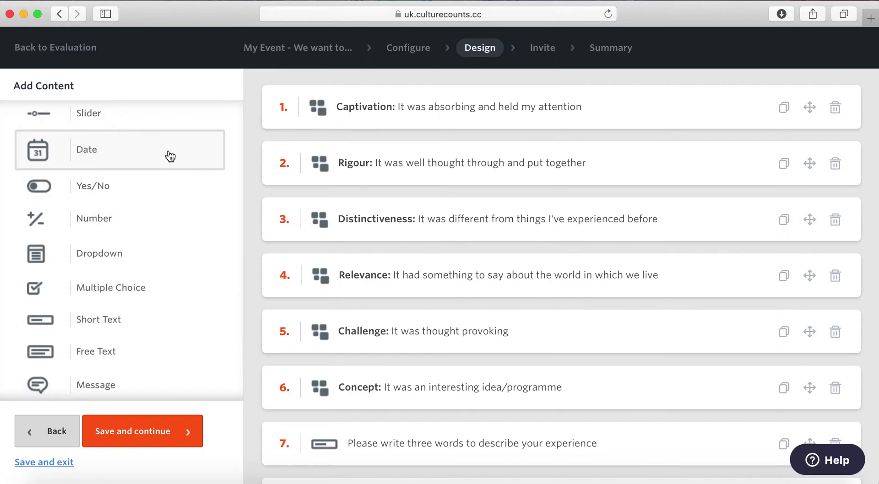
scroll(157, 224, "down", 1)
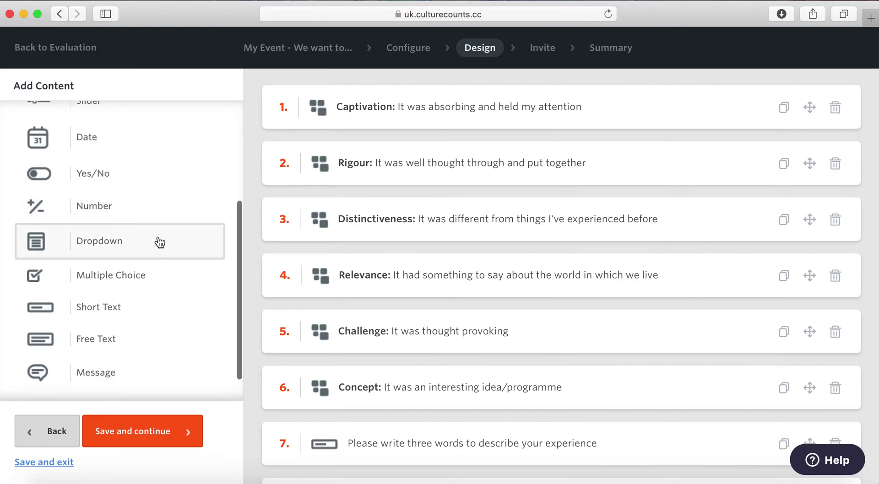
scroll(159, 269, "down", 1)
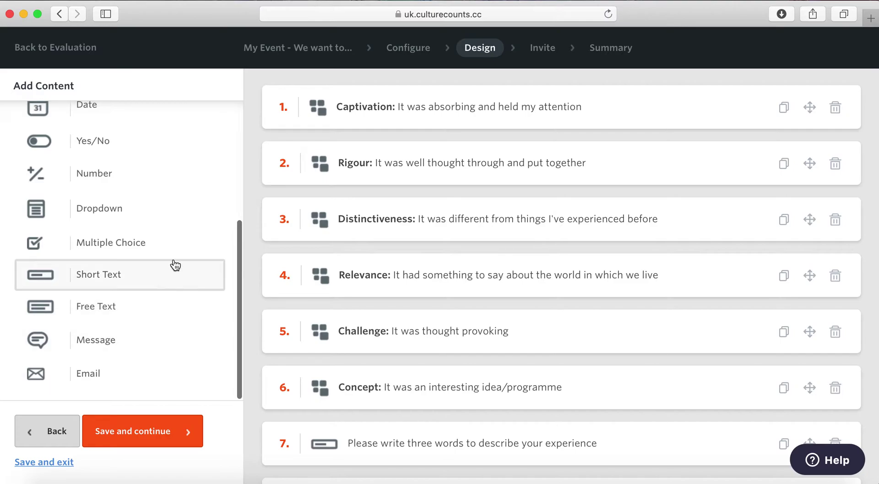
scroll(180, 220, "up", 2)
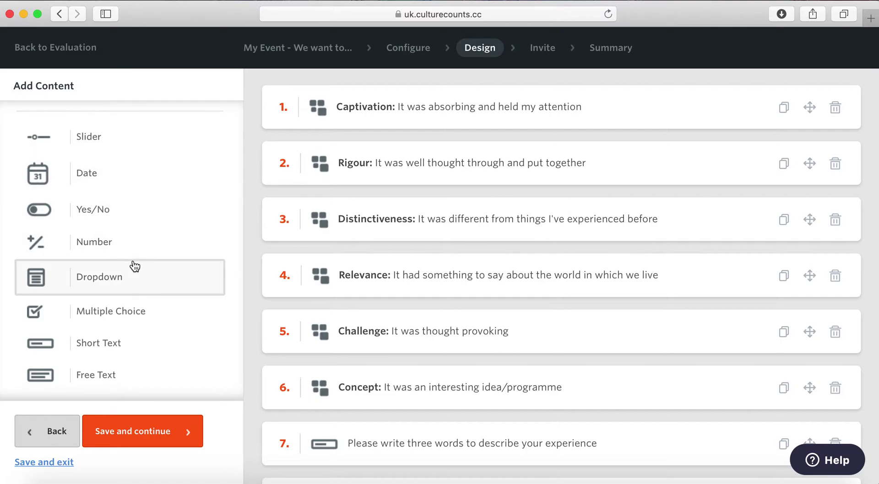
scroll(130, 265, "down", 2)
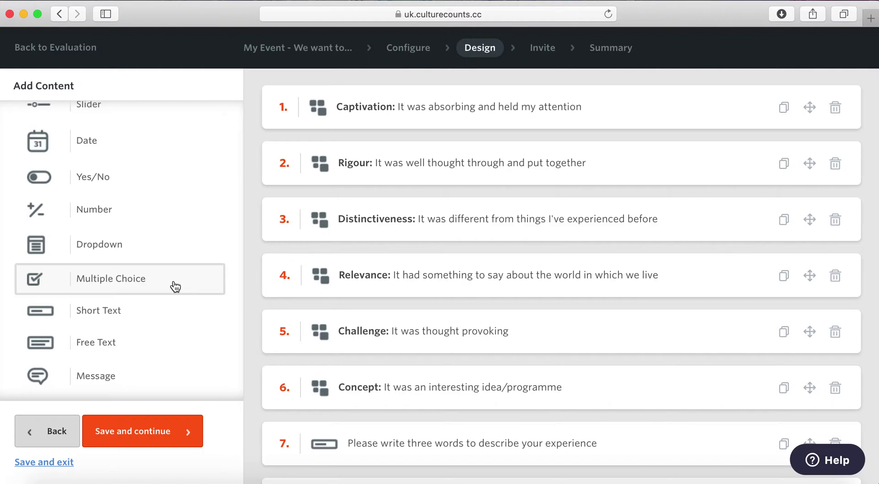
scroll(173, 318, "down", 2)
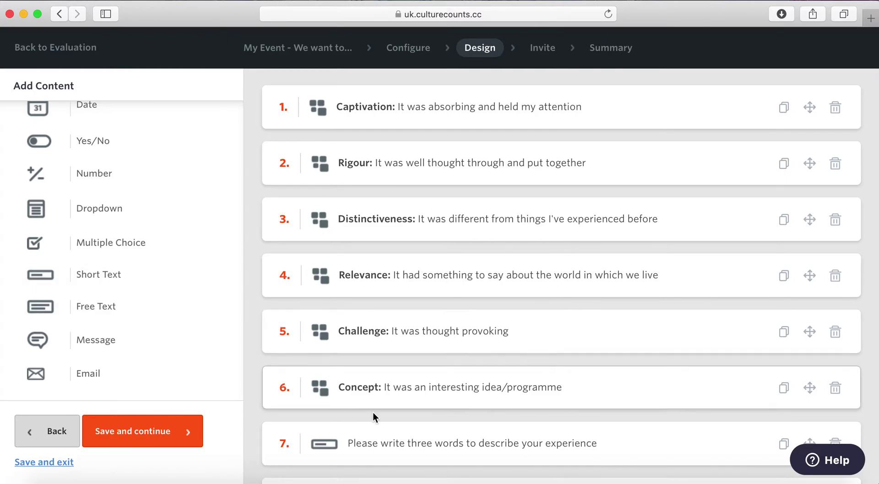
Review the postcode, age and gender questions at the end of the survey
scroll(394, 453, "down", 2)
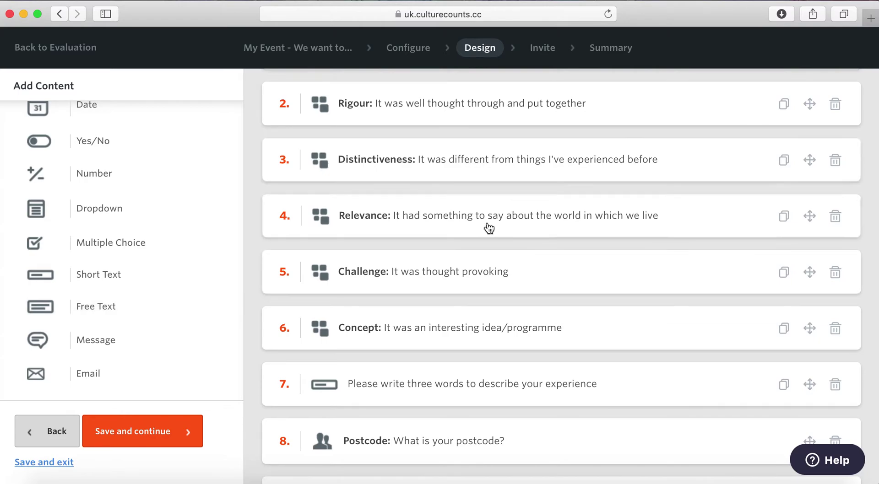
scroll(509, 328, "down", 5)
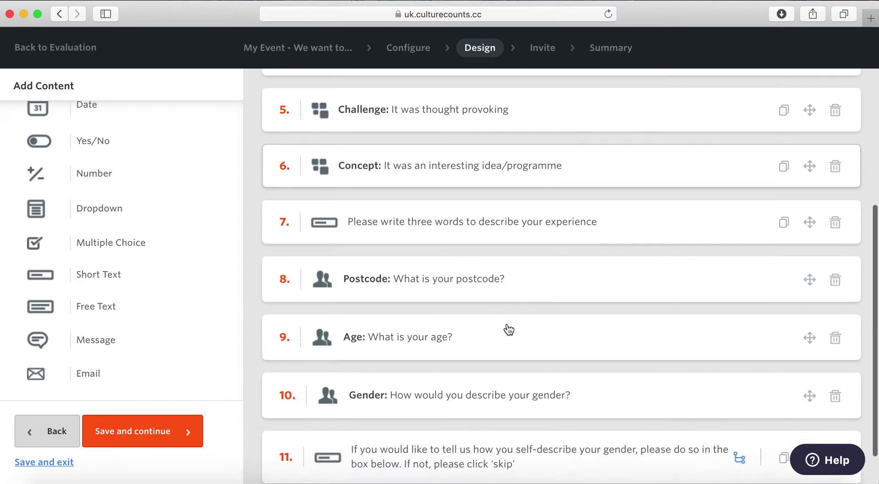
scroll(508, 329, "up", 2)
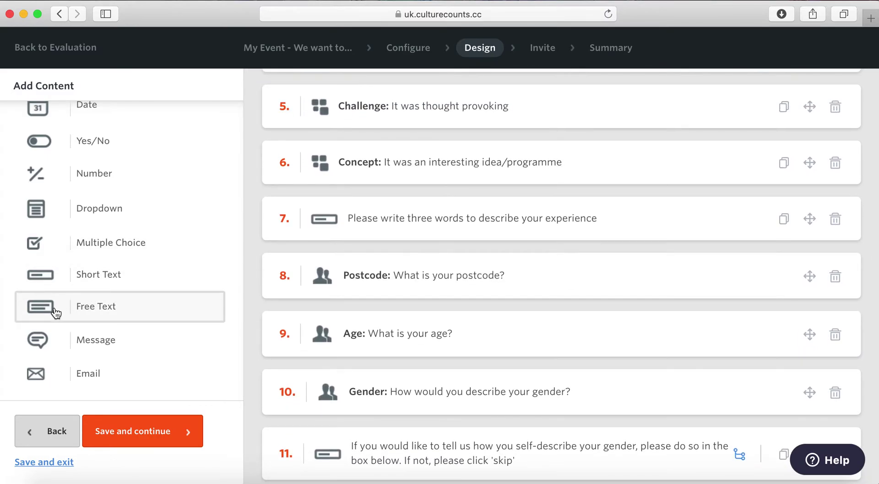
Review the survey's question list again, from the gender follow-up back to Captivation and on to the Postcode question
scroll(466, 394, "down", 1)
scroll(466, 394, "up", 2)
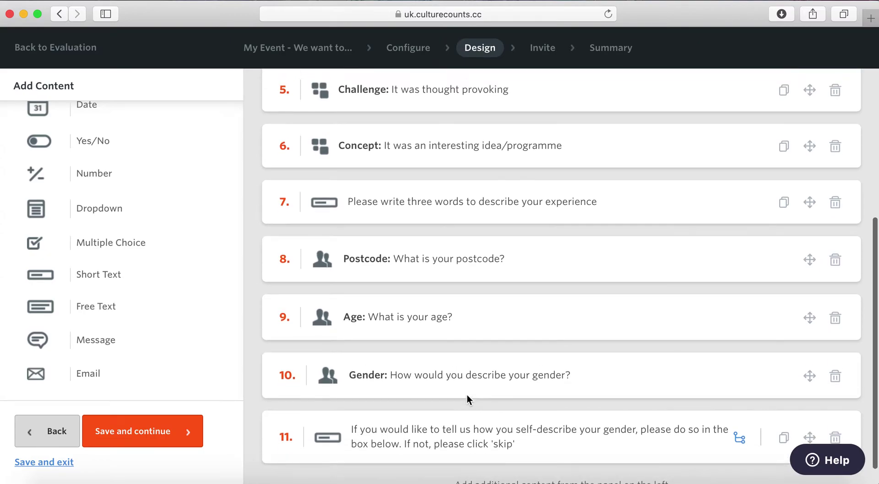
scroll(466, 394, "up", 4)
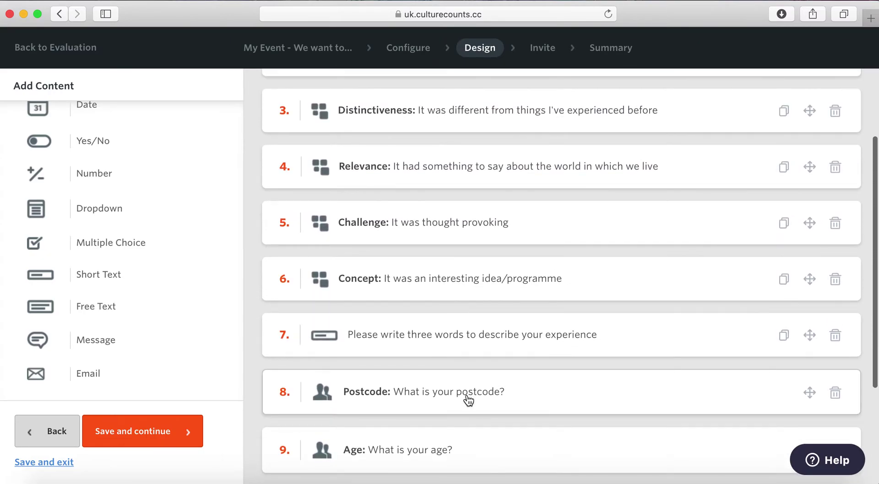
scroll(468, 401, "up", 3)
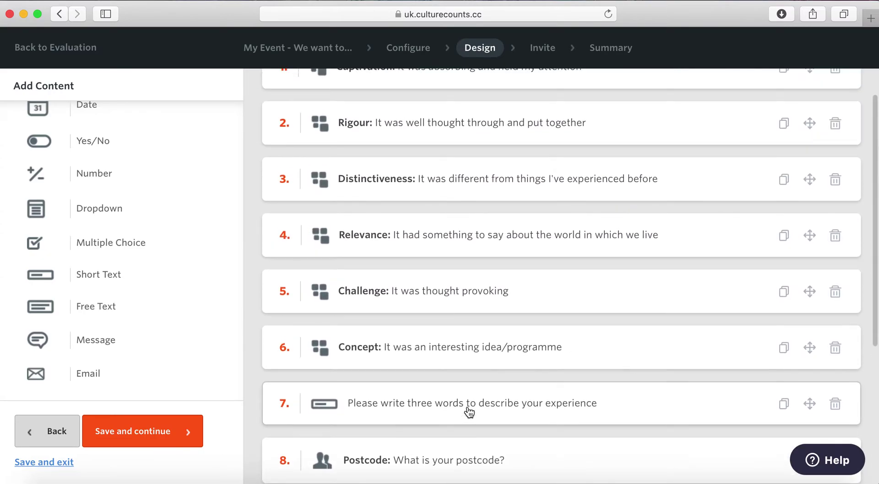
scroll(469, 412, "up", 2)
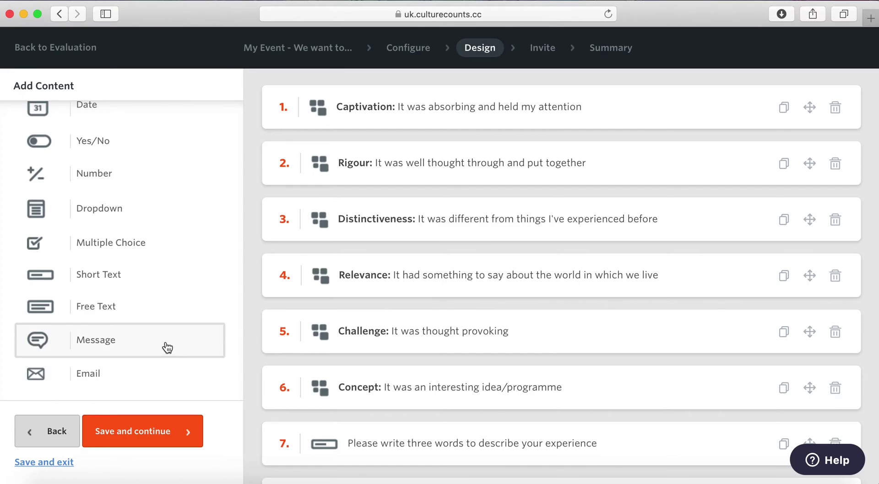
scroll(290, 364, "down", 2)
scroll(290, 363, "down", 5)
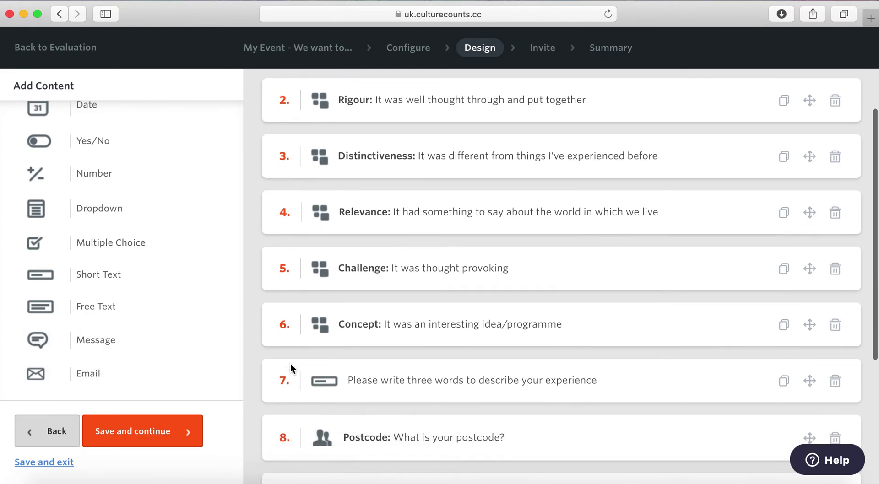
Add a new Dimension question and set the category of dimensions to choose from to Cultural Experience
scroll(150, 234, "up", 5)
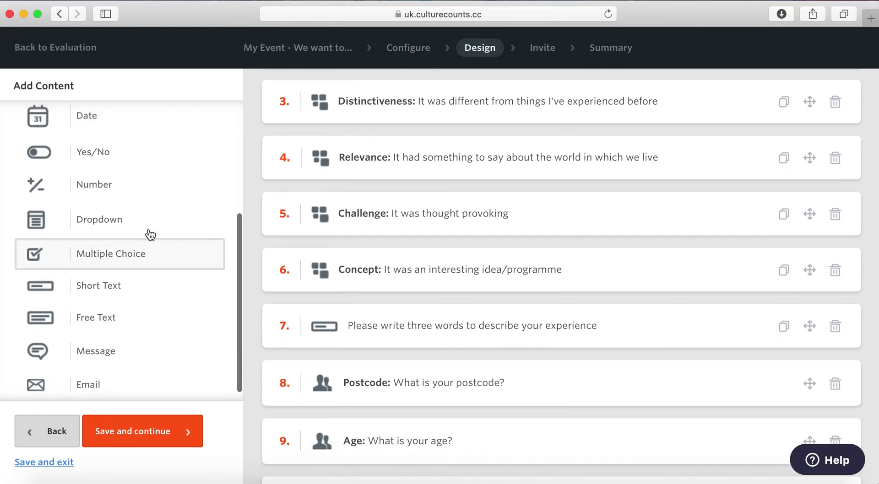
scroll(149, 235, "up", 3)
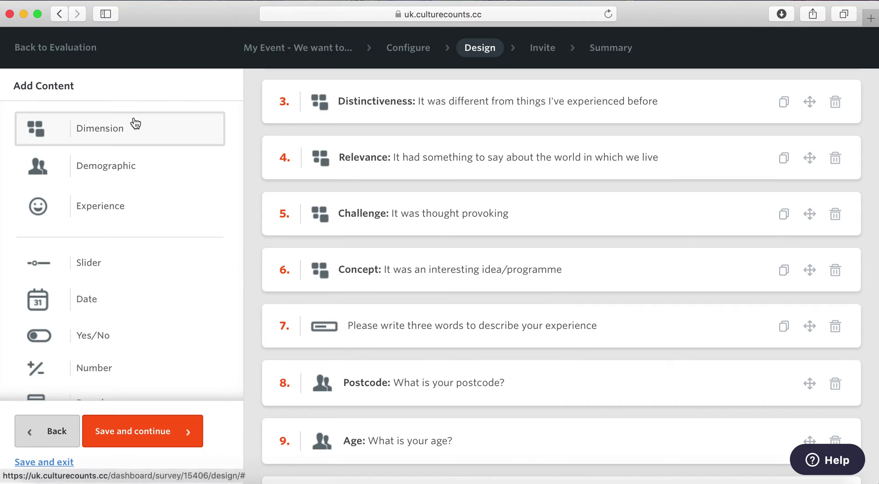
left_click(114, 136)
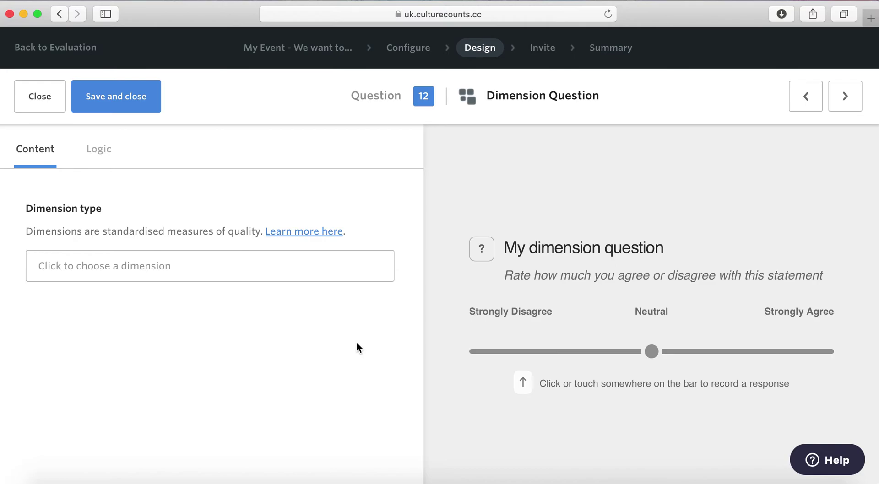
left_click(164, 267)
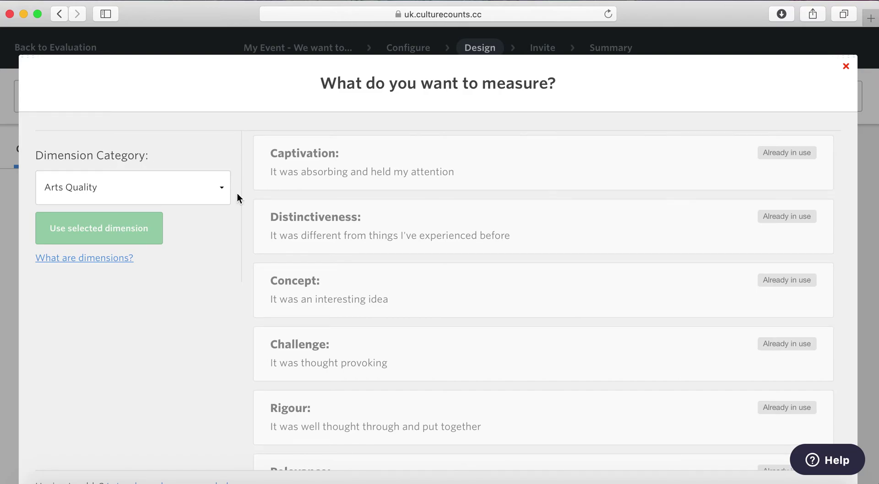
left_click(188, 190)
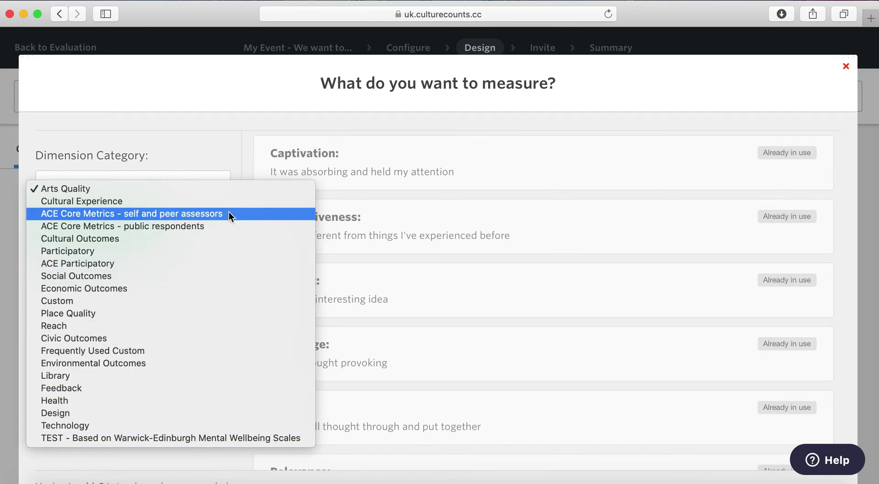
left_click(182, 205)
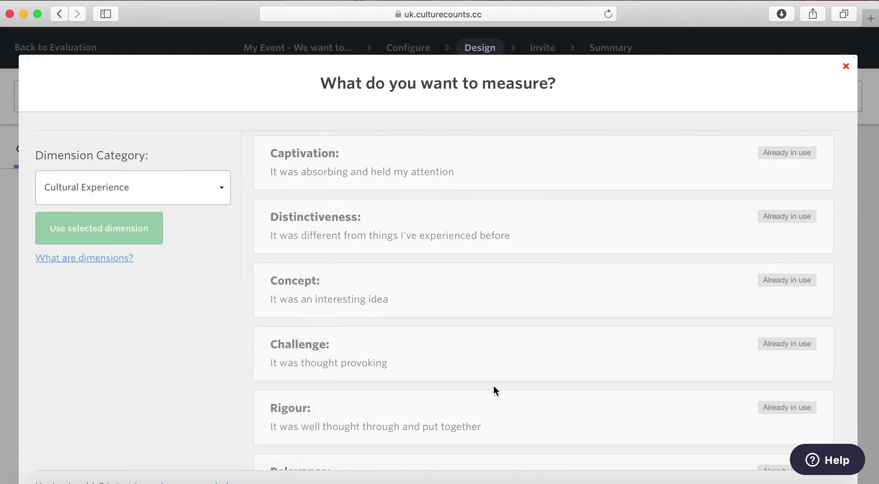
Examine the dimensions offered in the Cultural Experience category, from Captivation through Excellence and Local Impact to Authenticity
scroll(494, 385, "down", 1)
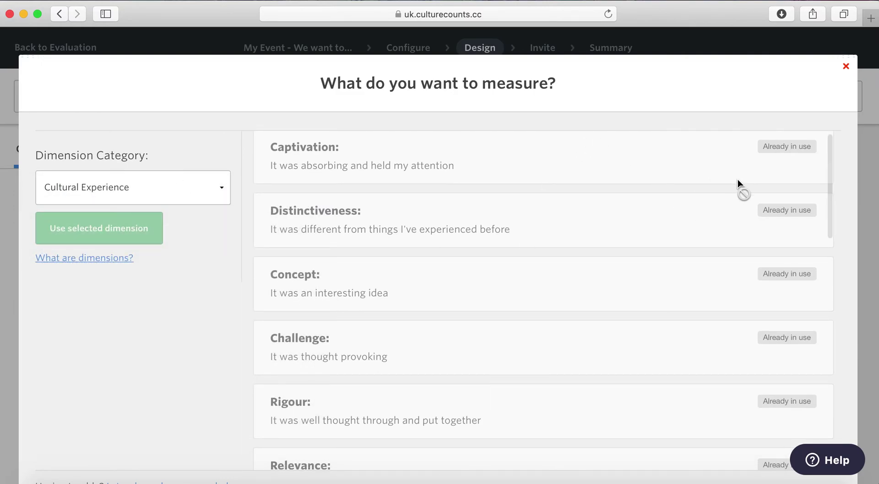
scroll(766, 254, "down", 2)
scroll(767, 254, "down", 4)
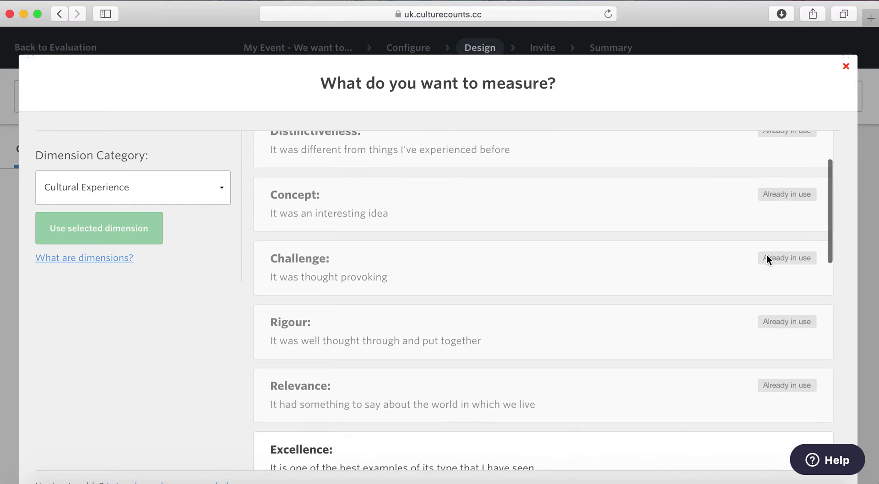
scroll(767, 255, "down", 5)
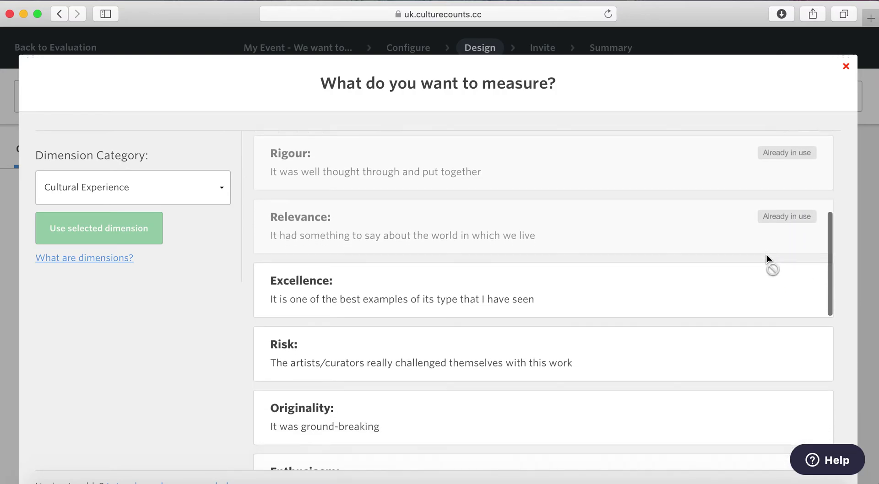
scroll(764, 259, "down", 1)
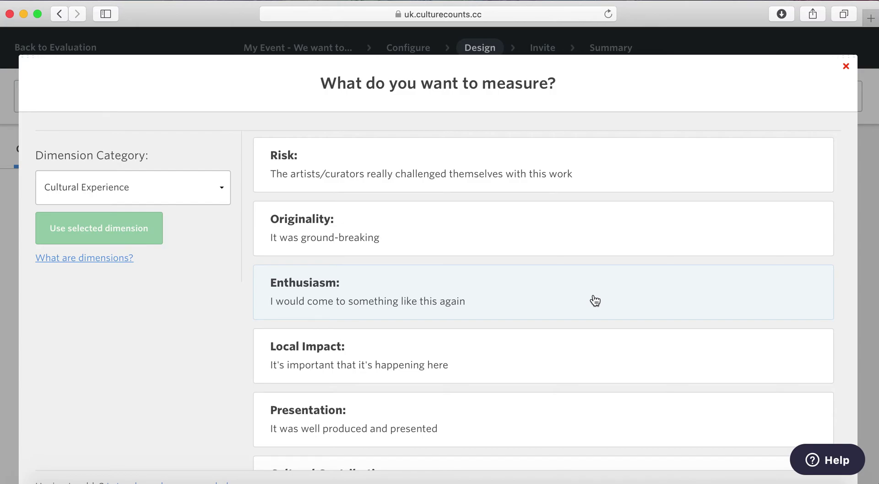
scroll(595, 301, "down", 1)
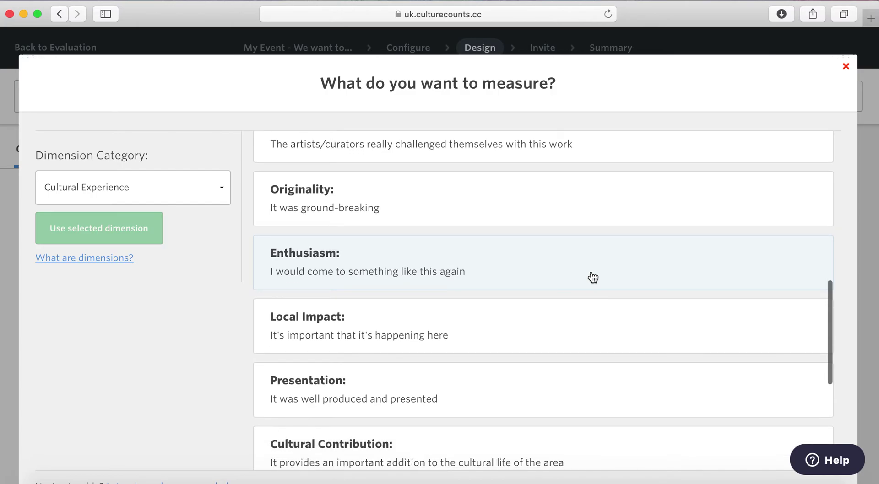
scroll(589, 289, "down", 2)
scroll(591, 287, "down", 1)
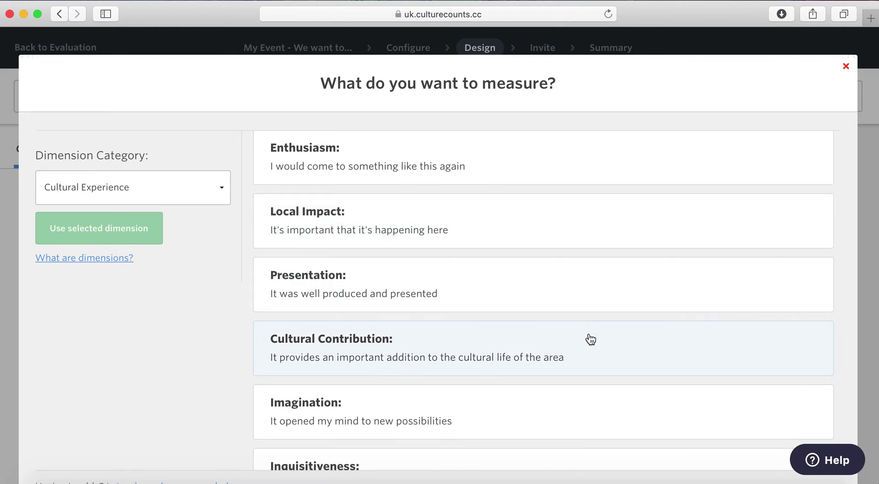
scroll(586, 339, "down", 1)
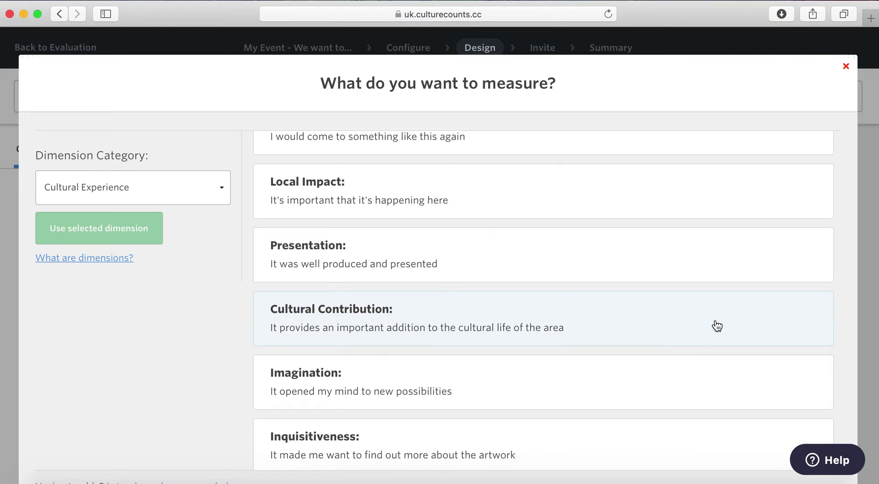
scroll(712, 326, "down", 1)
scroll(716, 326, "down", 4)
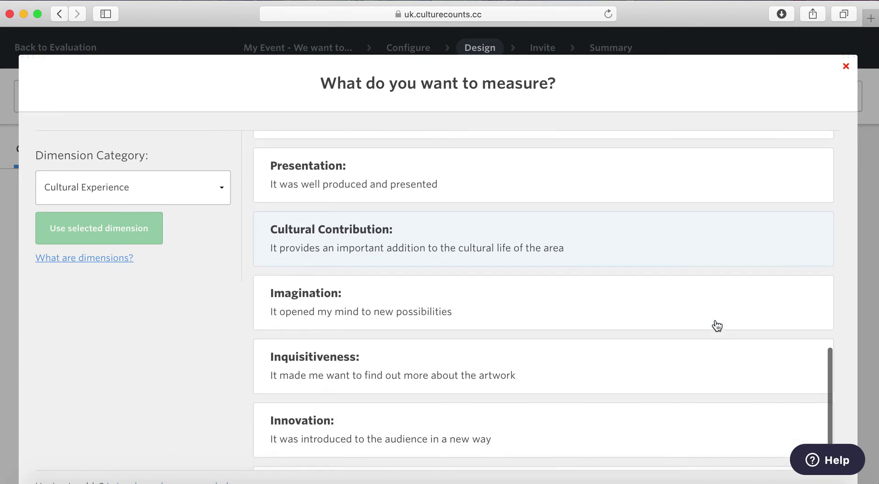
scroll(717, 326, "down", 1)
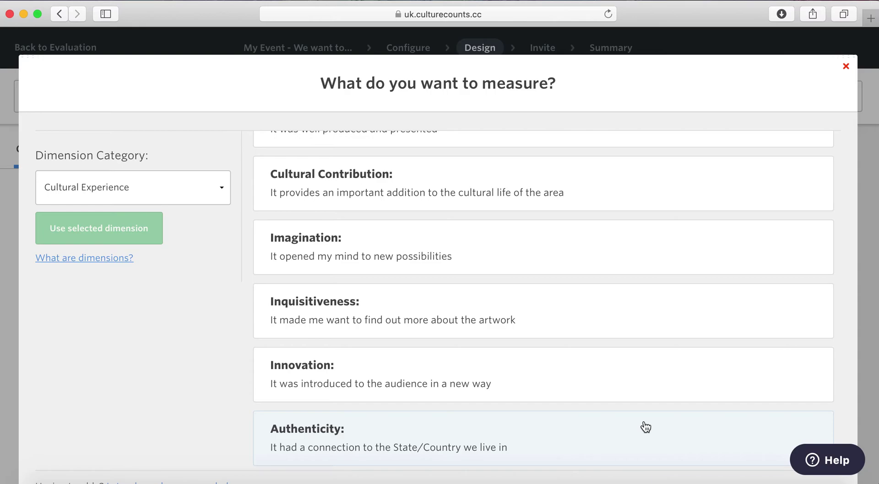
Use the Cultural Contribution dimension, "It provides an important addition to the cultural life of the area", for the new question
scroll(645, 427, "up", 4)
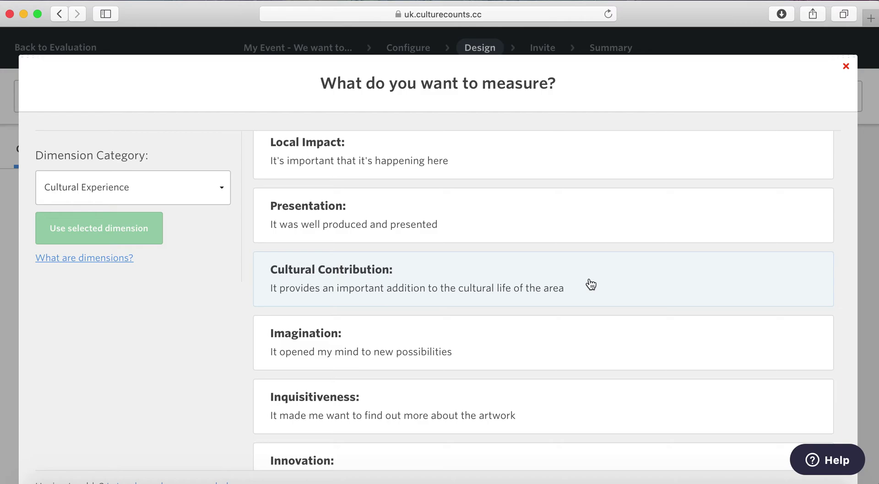
left_click(590, 284)
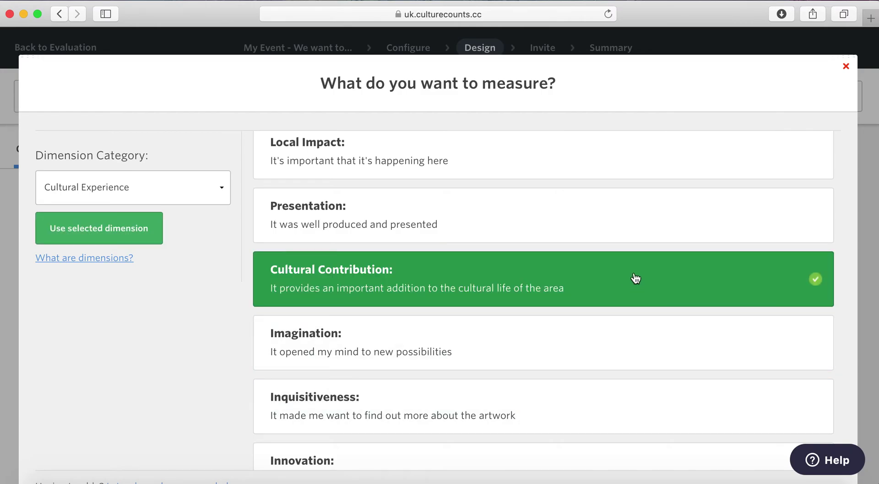
left_click(127, 228)
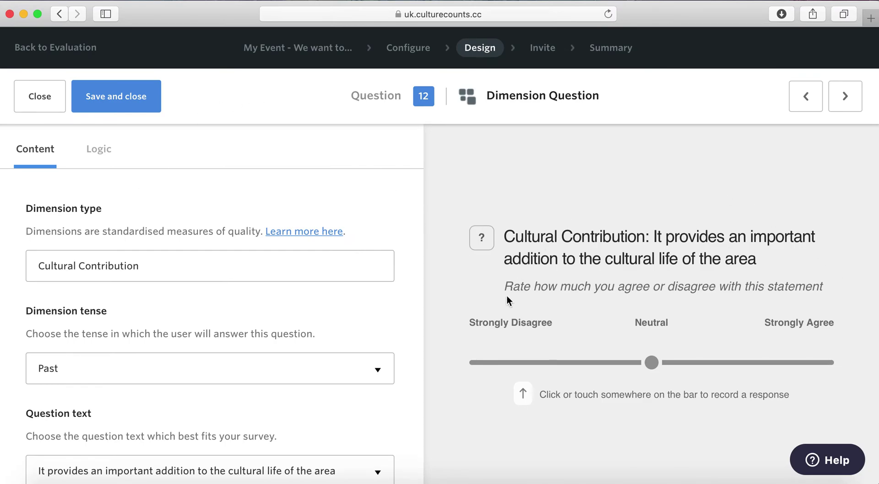
Try the Future dimension tense on the Cultural Contribution question and return it to Past
scroll(178, 366, "down", 2)
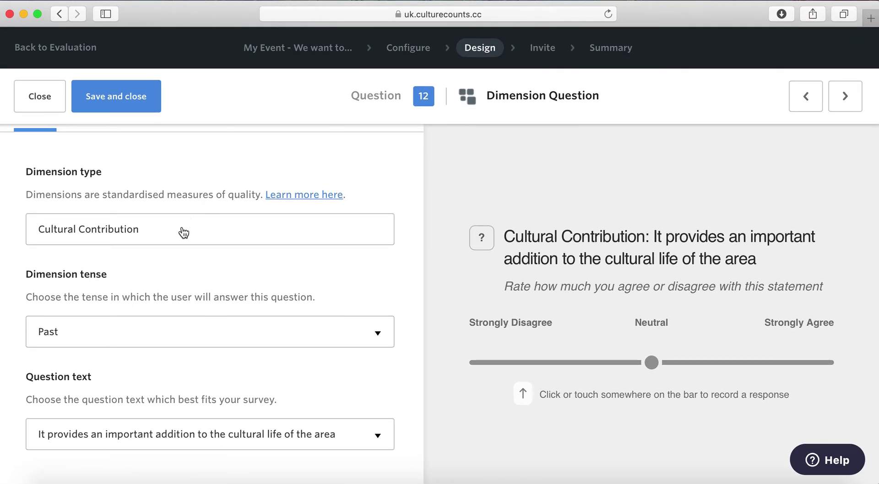
left_click(277, 338)
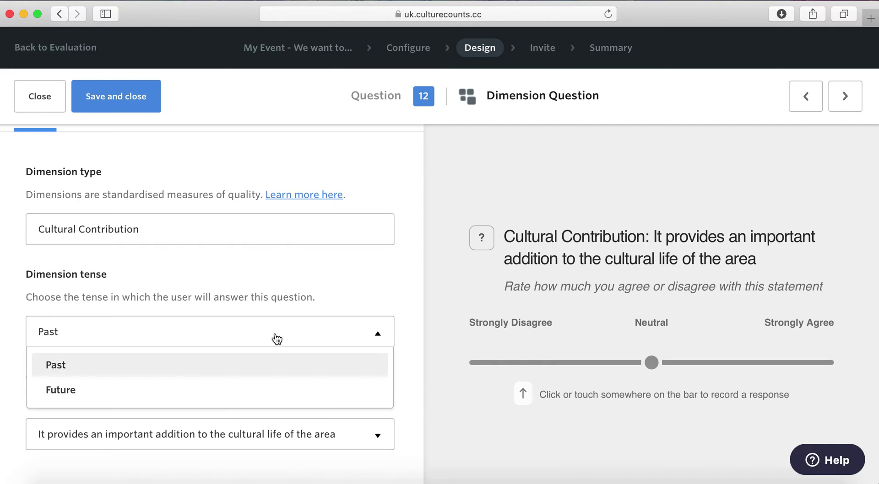
left_click(247, 394)
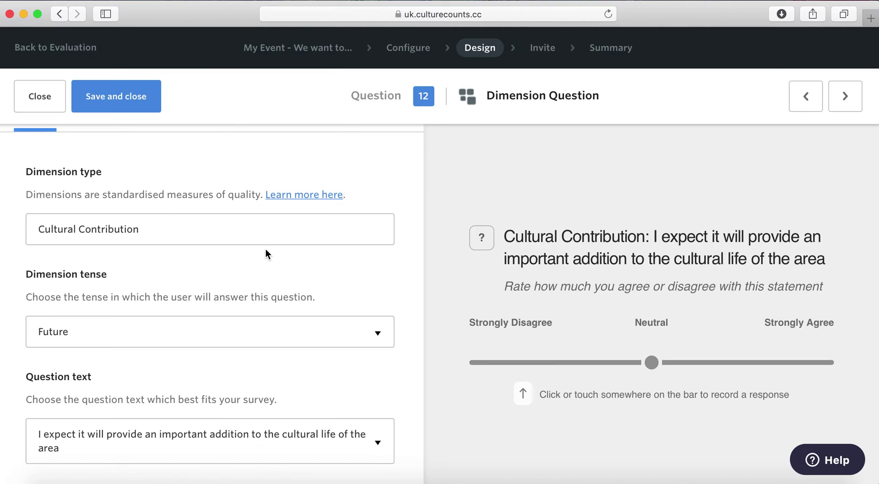
left_click(227, 343)
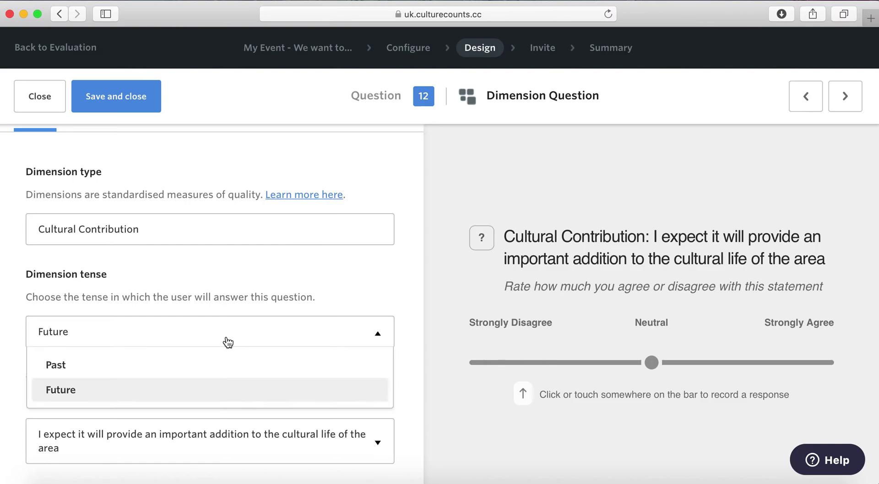
left_click(213, 372)
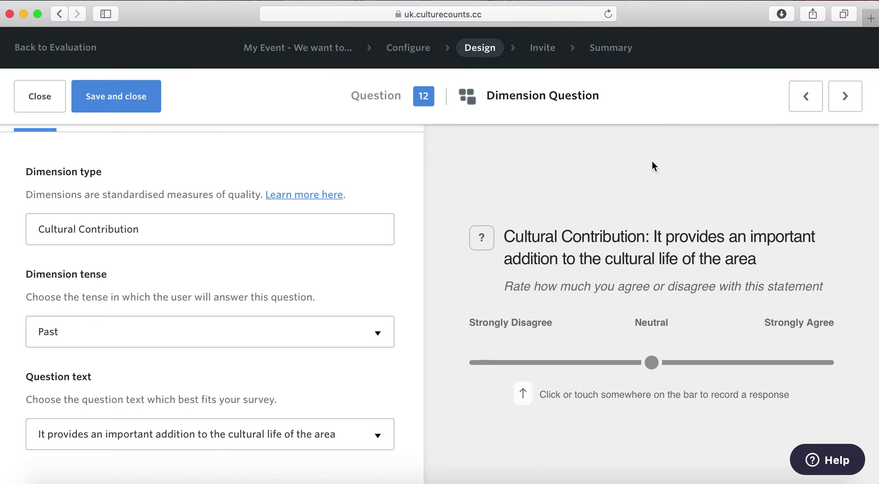
Save the Cultural Contribution question and return to the survey's question list
scroll(451, 256, "up", 1)
scroll(320, 212, "up", 3)
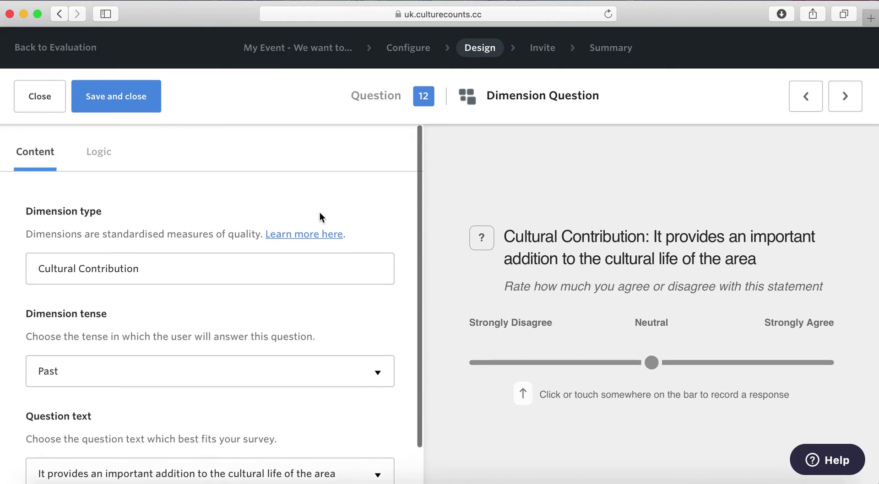
left_click(146, 98)
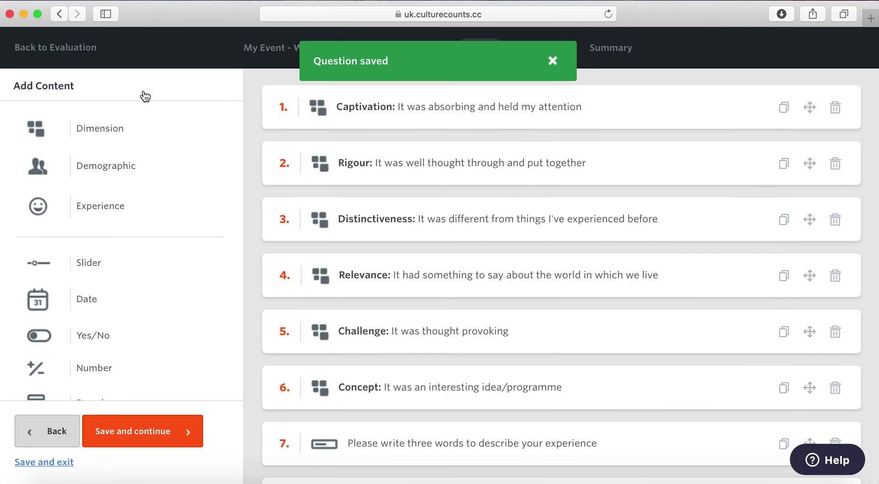
Move the Cultural contribution question from the end of the survey to position 7, directly after the Concept question
scroll(615, 381, "down", 7)
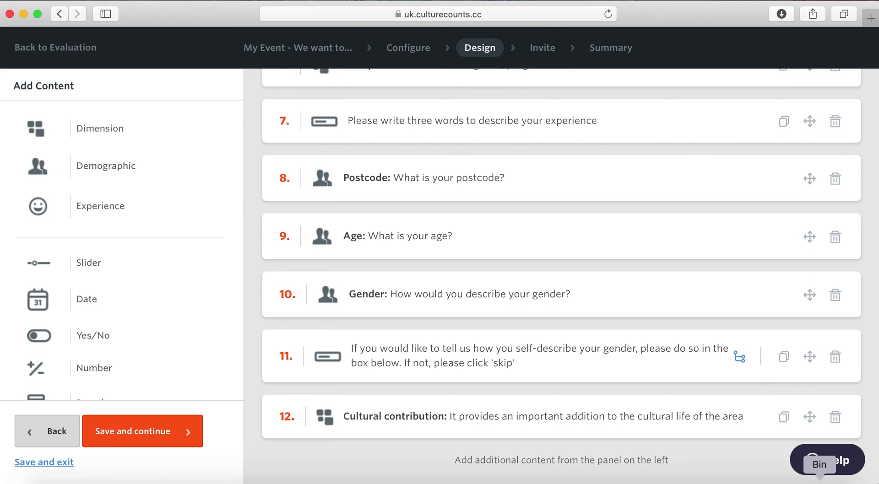
scroll(803, 326, "up", 1)
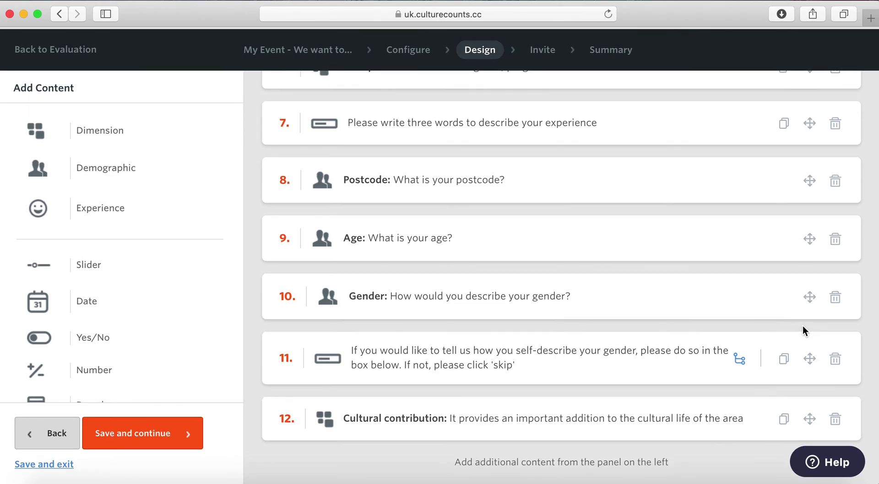
scroll(741, 235, "up", 2)
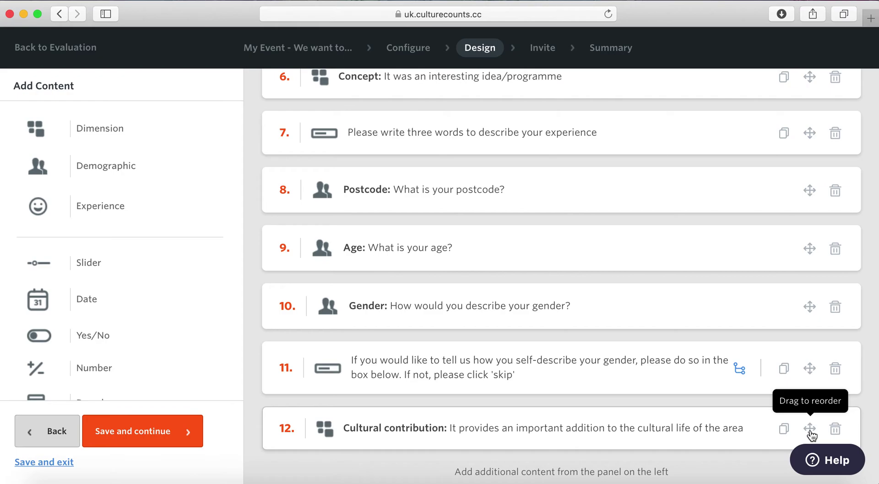
left_click_drag(811, 435, 803, 108)
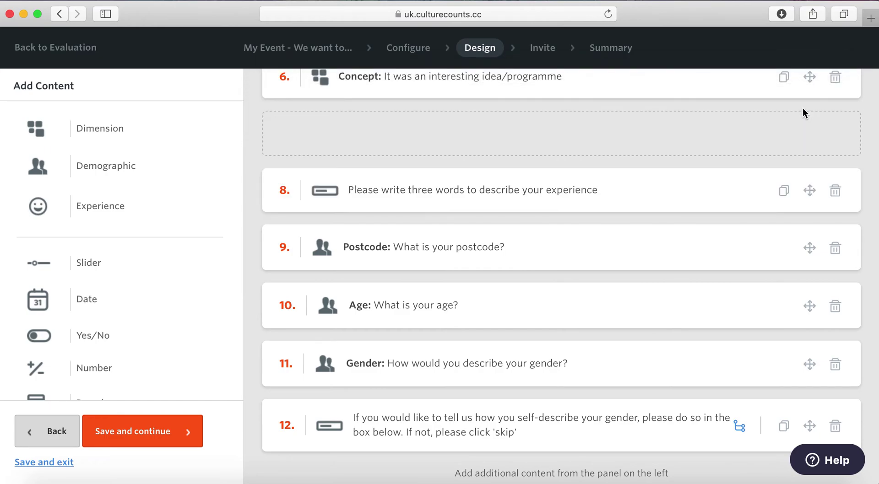
scroll(747, 178, "up", 3)
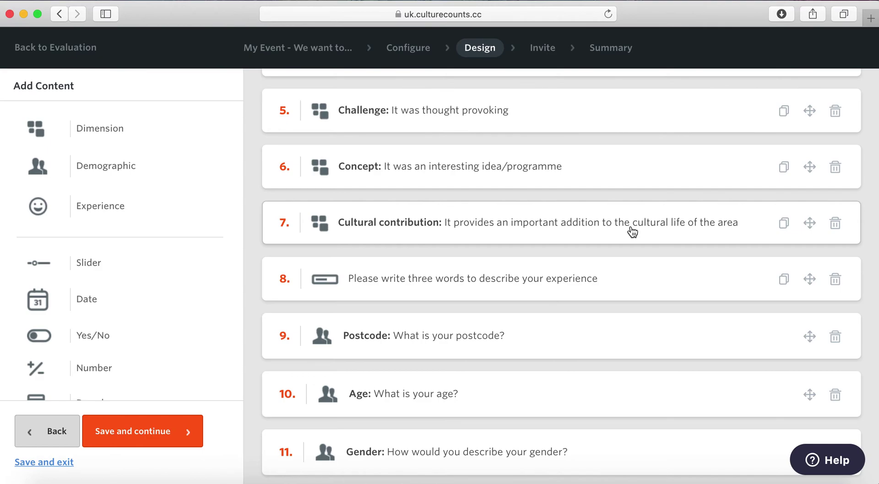
Review the survey's full question list, from the Captivation dimension through to the gender self-description question
scroll(632, 233, "down", 3)
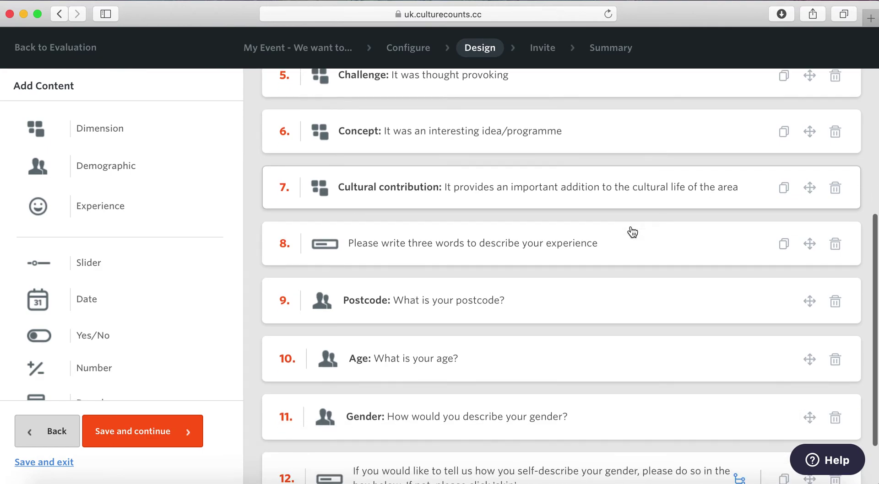
scroll(632, 232, "up", 2)
scroll(632, 233, "up", 2)
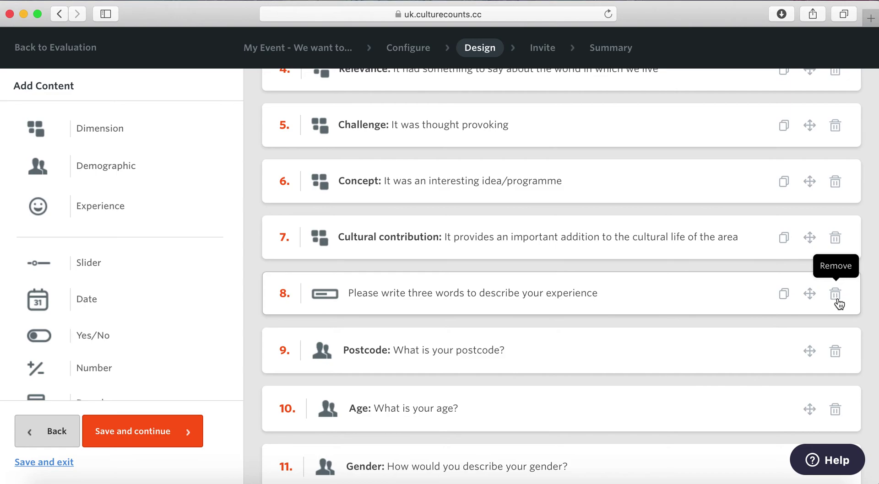
scroll(839, 304, "up", 8)
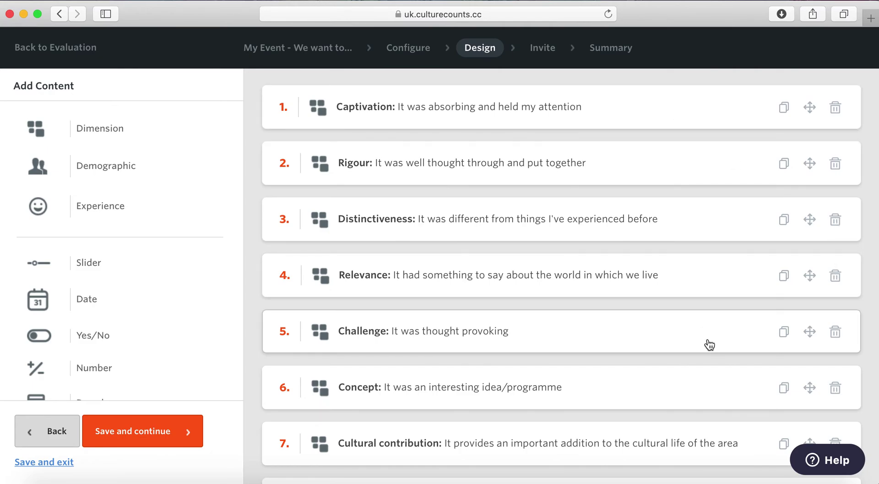
scroll(717, 389, "down", 2)
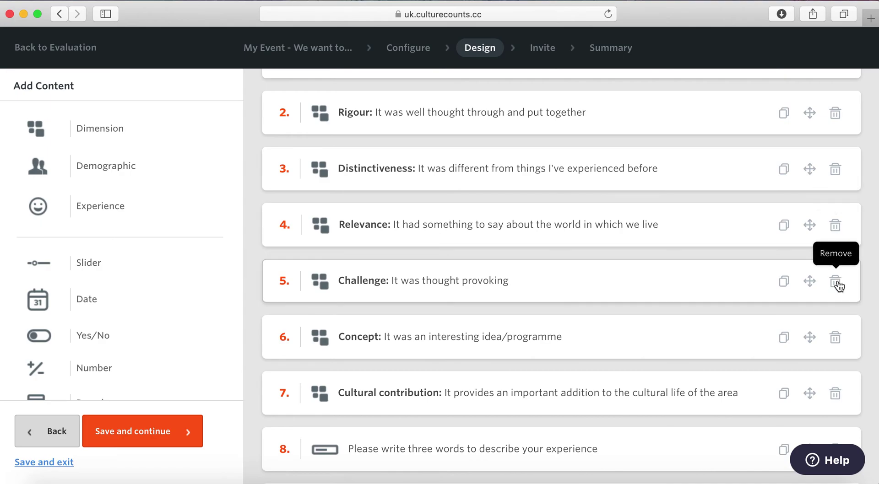
scroll(837, 287, "down", 5)
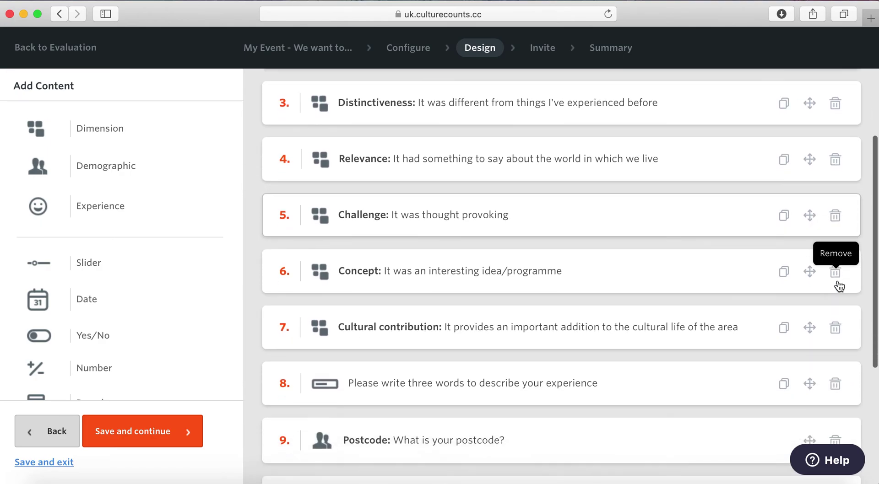
scroll(839, 286, "down", 1)
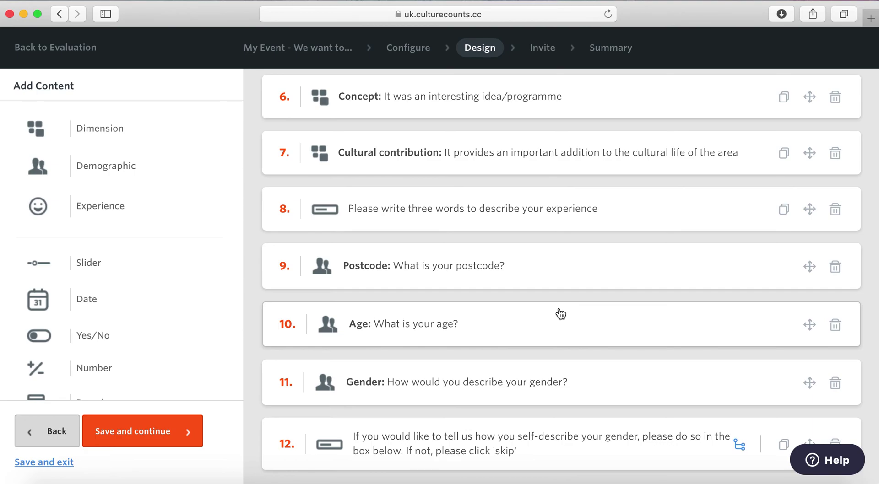
scroll(560, 314, "down", 2)
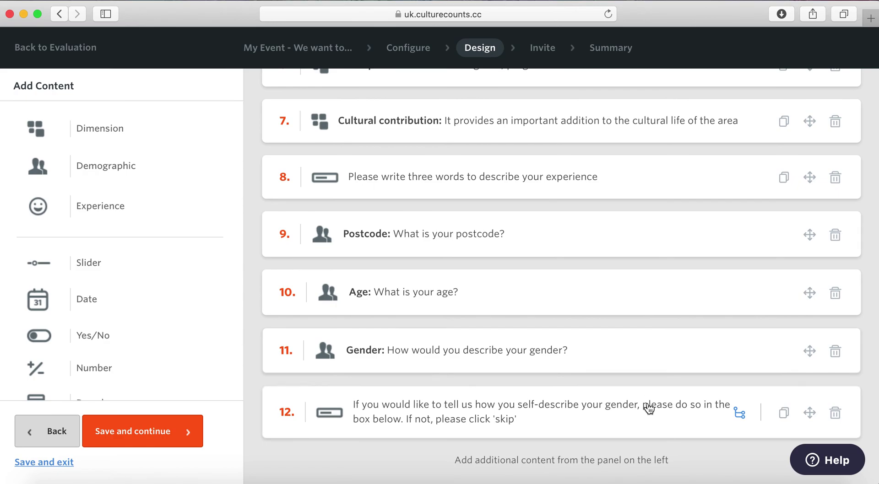
Examine the display logic of the gender self-description question, including its tested property, condition and value, and close it without saving
left_click(685, 426)
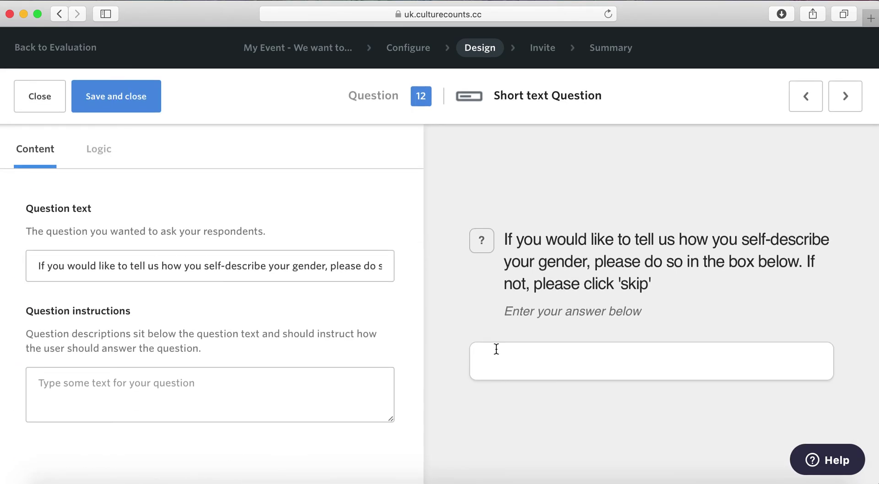
left_click(102, 152)
scroll(216, 221, "down", 1)
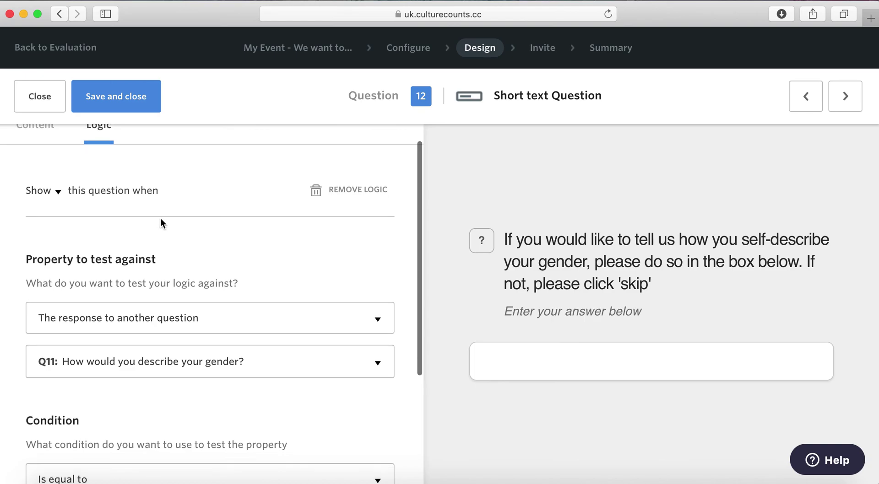
scroll(160, 220, "down", 3)
scroll(171, 267, "down", 1)
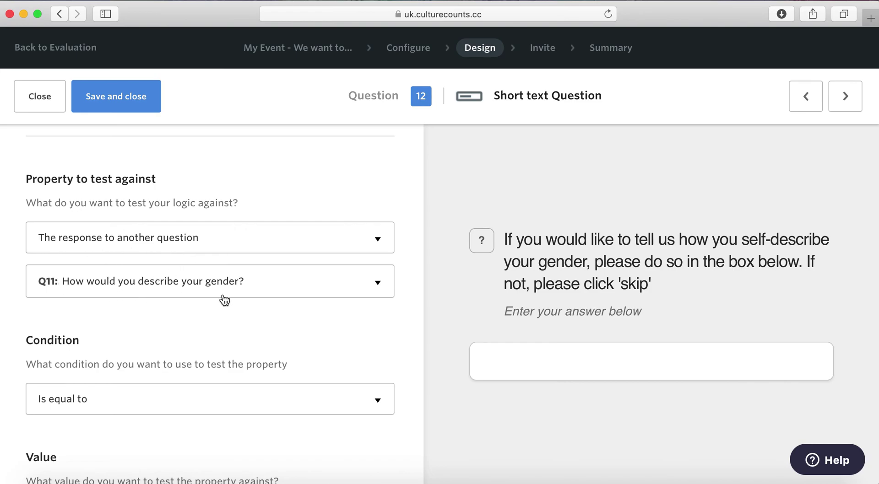
scroll(224, 300, "down", 3)
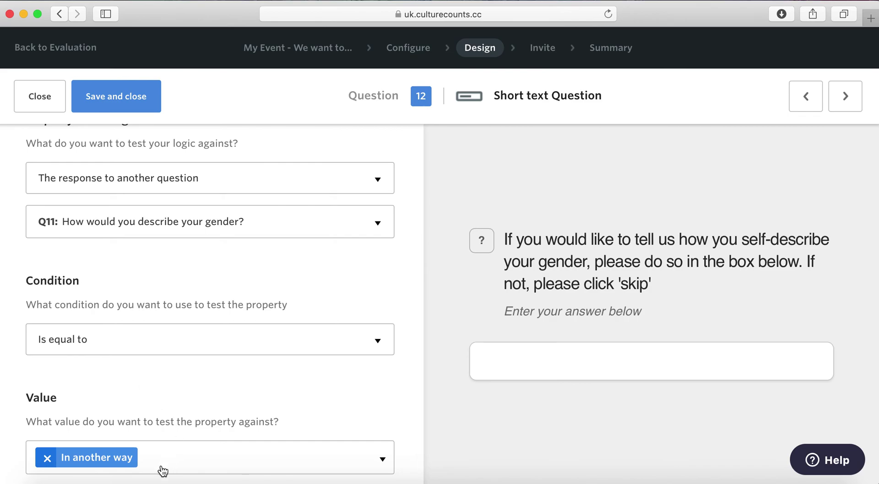
scroll(162, 472, "down", 1)
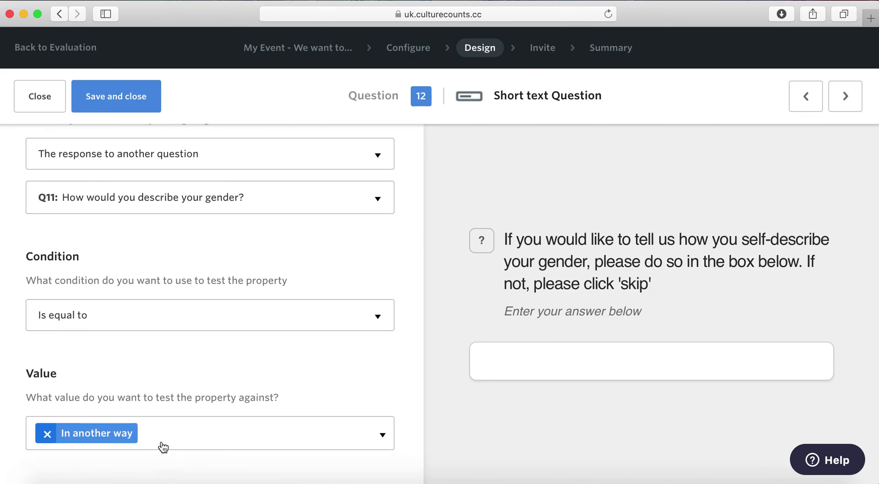
scroll(199, 339, "up", 8)
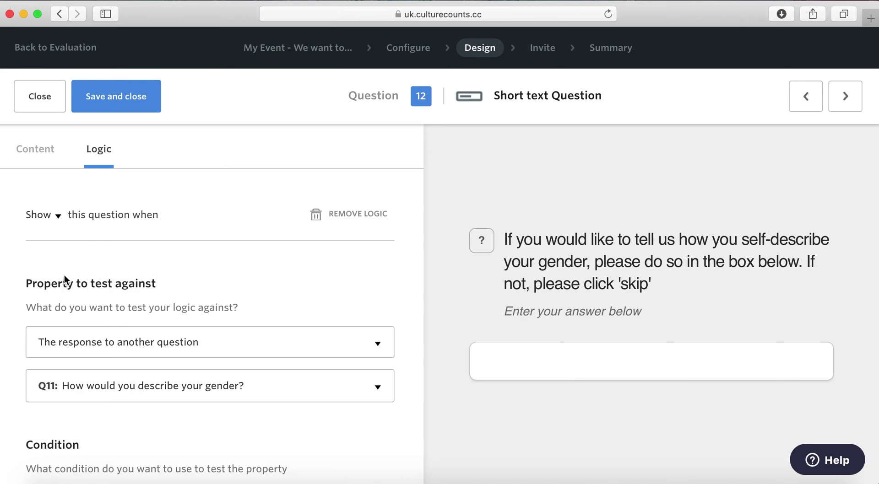
scroll(48, 351, "up", 1)
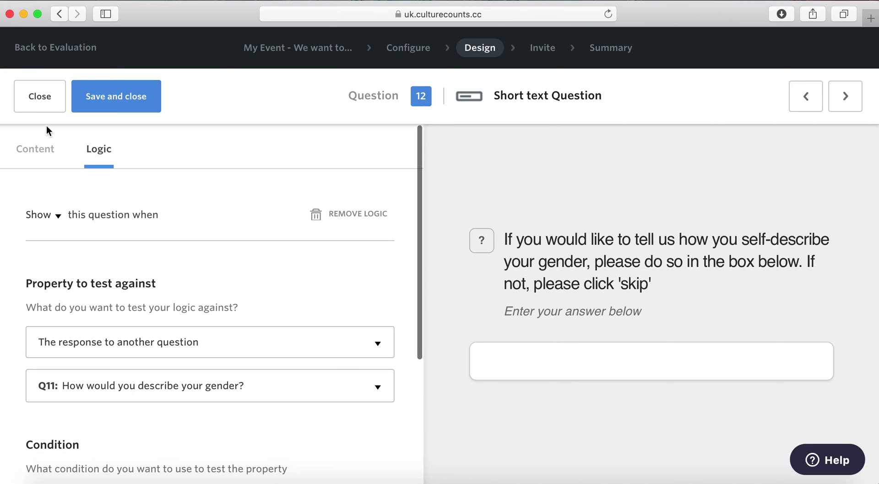
left_click(33, 107)
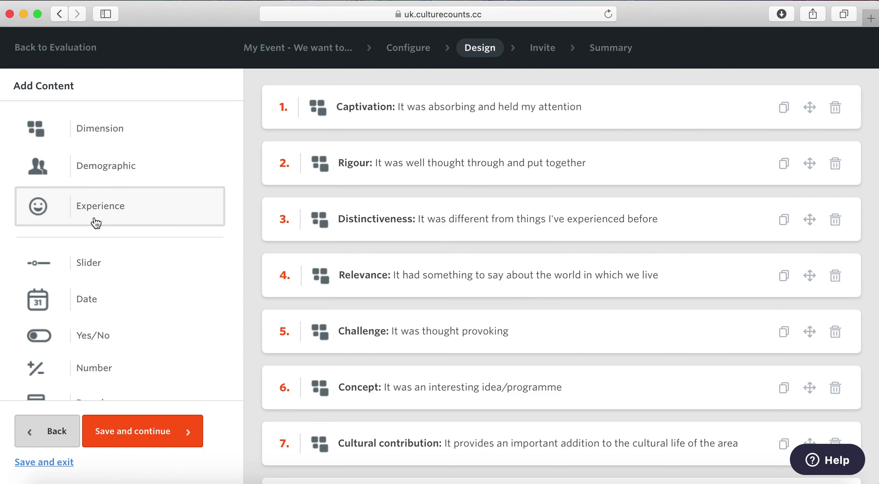
Add an Experience question to the survey using the Net promoter score type
left_click(133, 218)
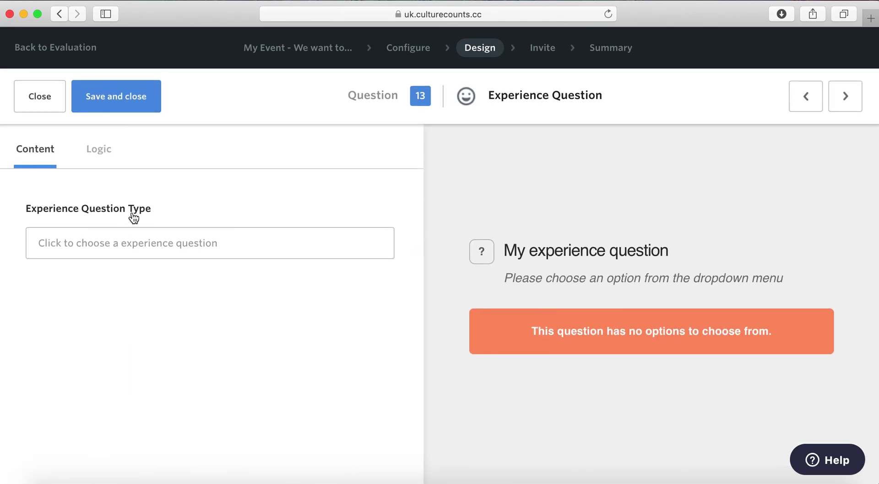
left_click(167, 239)
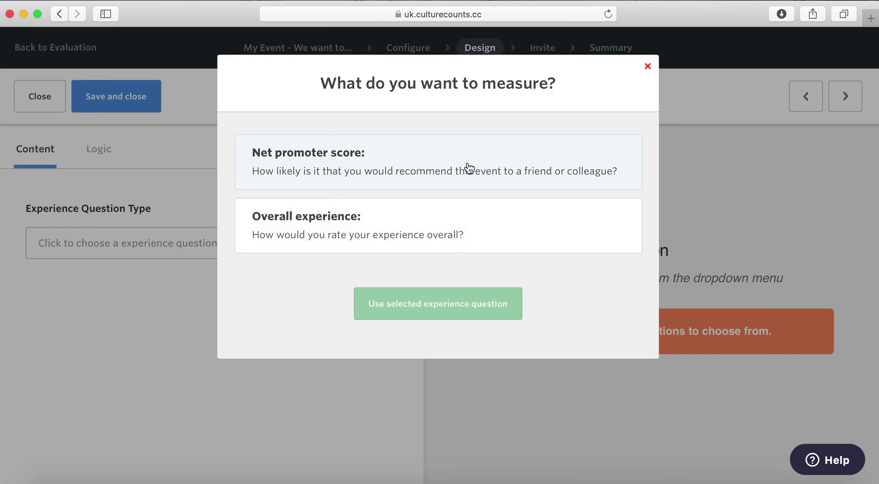
left_click(468, 169)
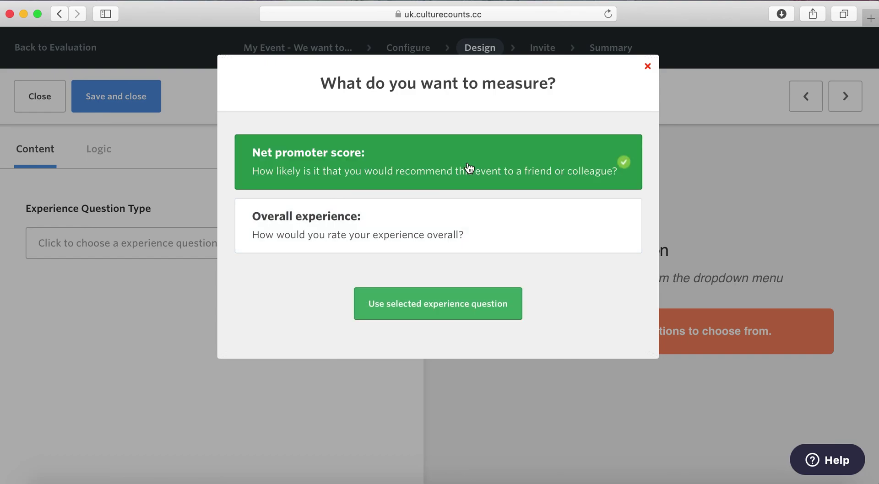
left_click(469, 313)
Set the Net promoter score question's subject to "My Event - the Festival" and save the question
scroll(120, 244, "down", 1)
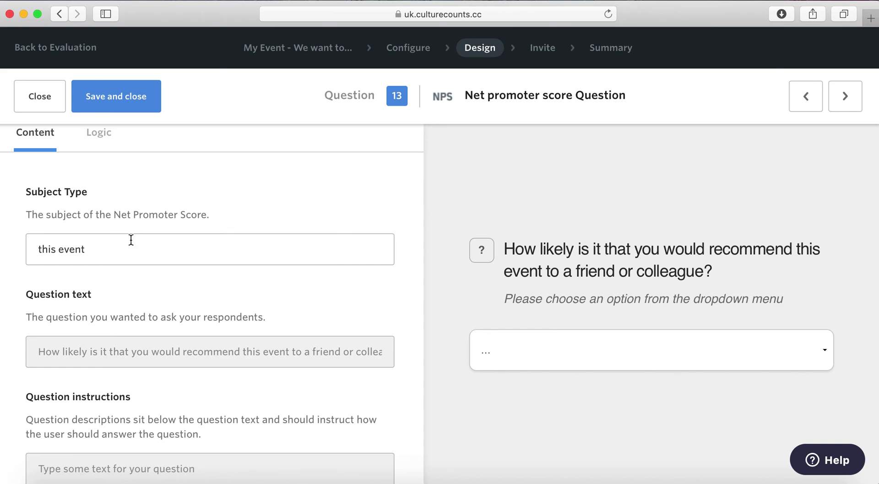
left_click_drag(124, 250, 9, 241)
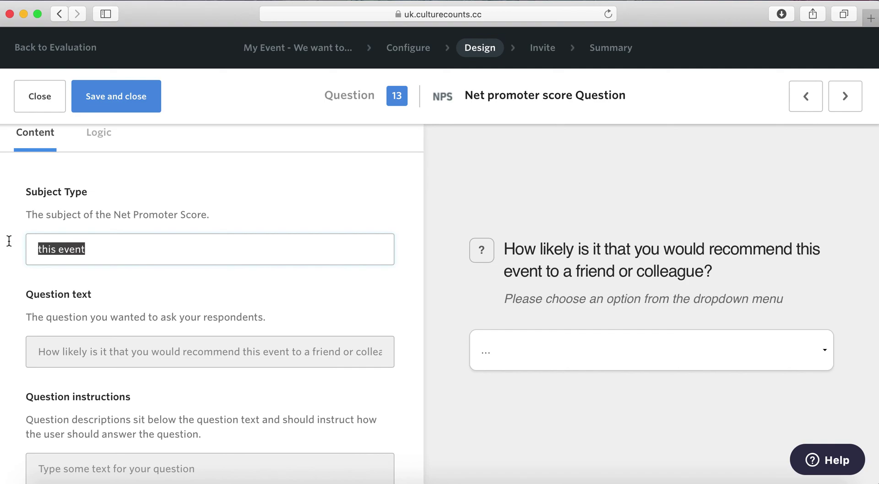
type("My ")
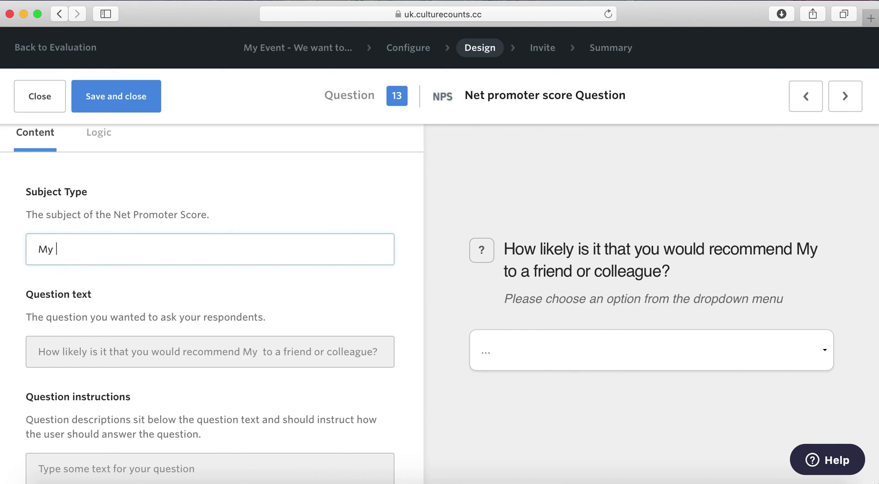
type("Event - t")
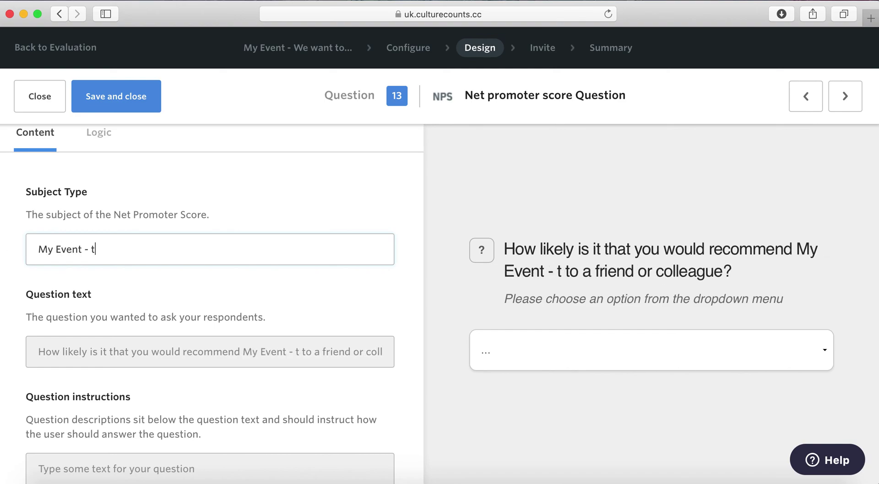
type("he Fest")
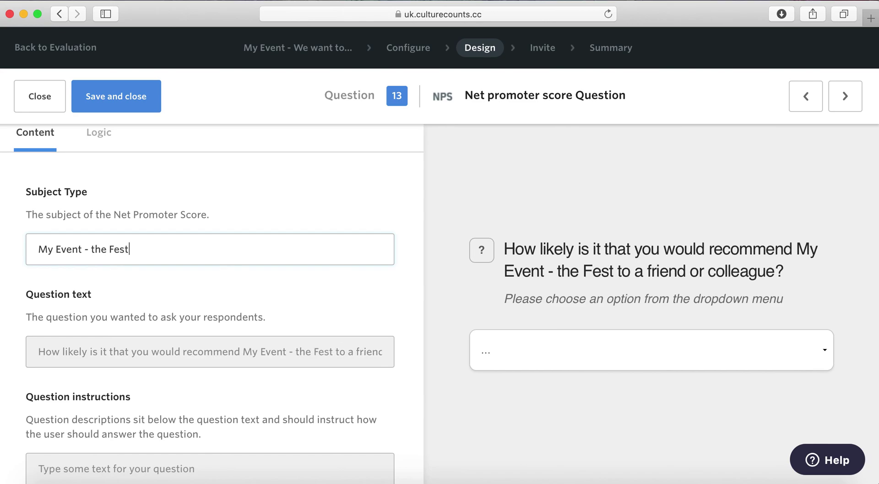
type("ival")
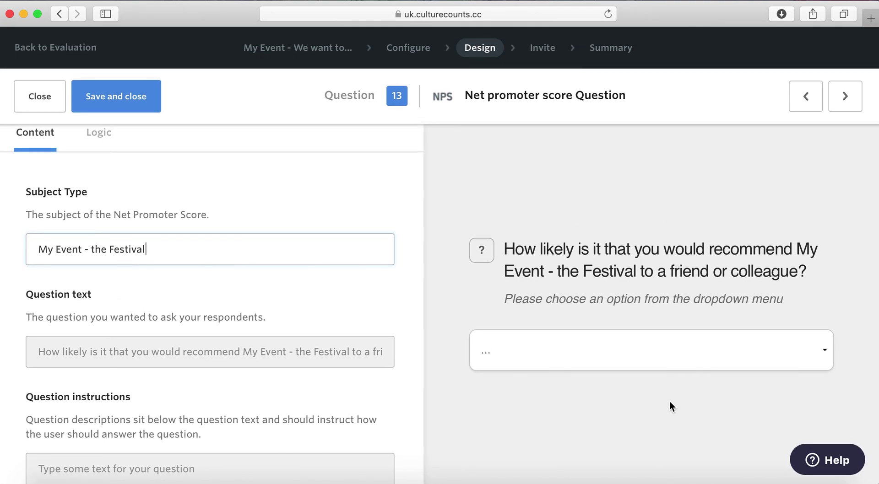
scroll(289, 352, "down", 2)
scroll(289, 351, "up", 3)
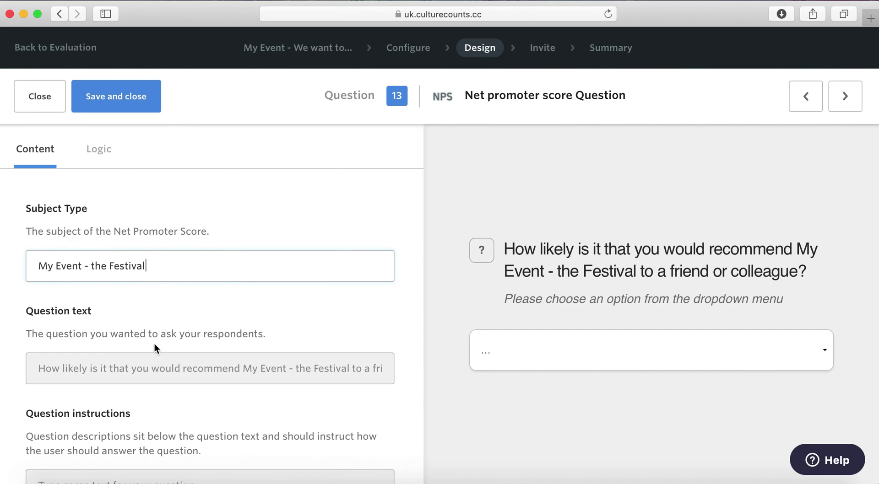
scroll(154, 347, "down", 2)
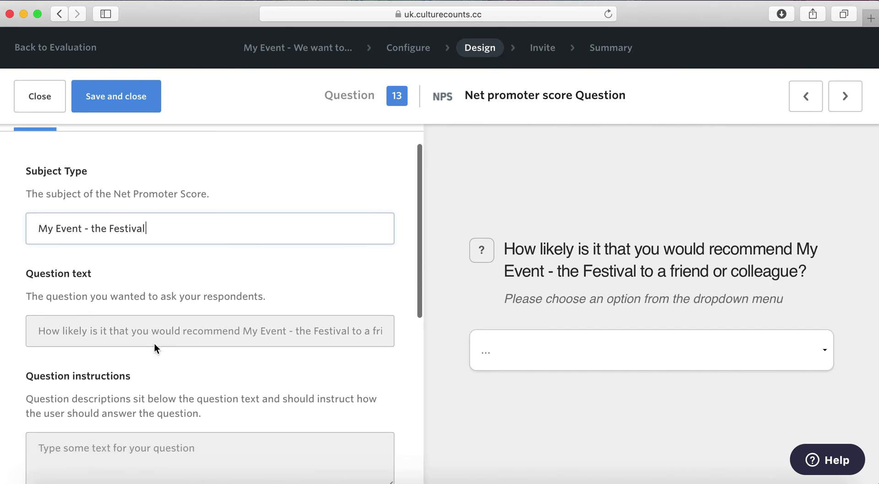
left_click(131, 102)
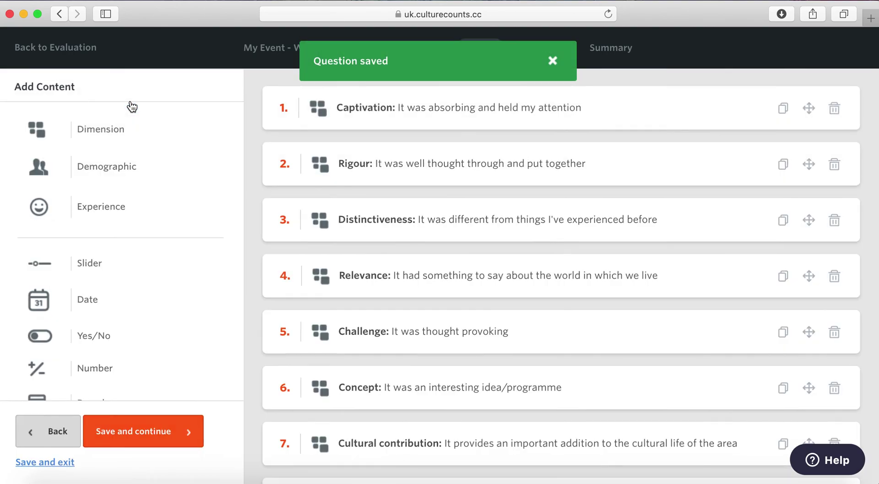
Move the Net promoter score question from the end of the survey to position 8, directly after Cultural contribution
scroll(573, 325, "down", 3)
scroll(573, 325, "down", 5)
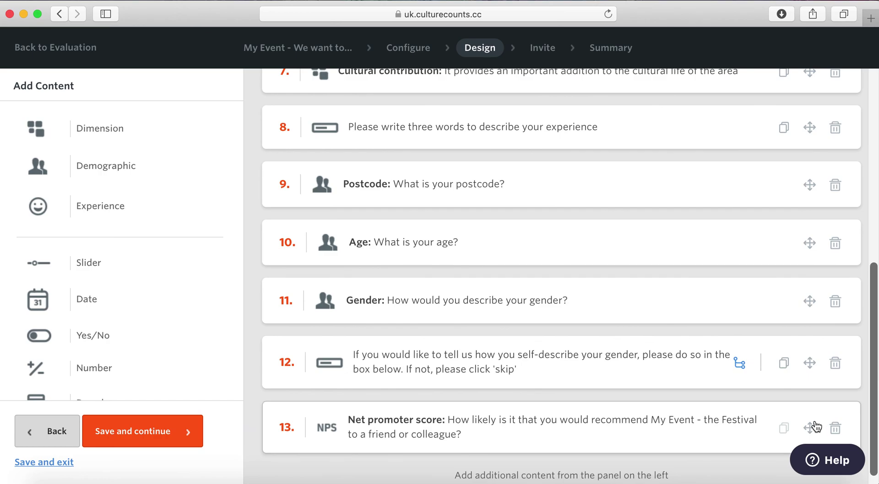
left_click_drag(811, 423, 805, 97)
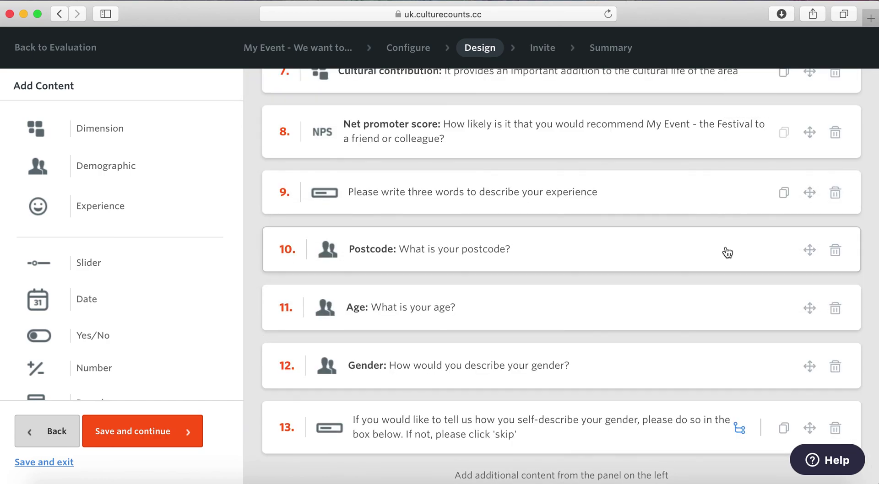
Review the order of all survey questions, from the dimensions through the Net promoter score to the demographics
scroll(727, 251, "up", 3)
scroll(727, 252, "up", 2)
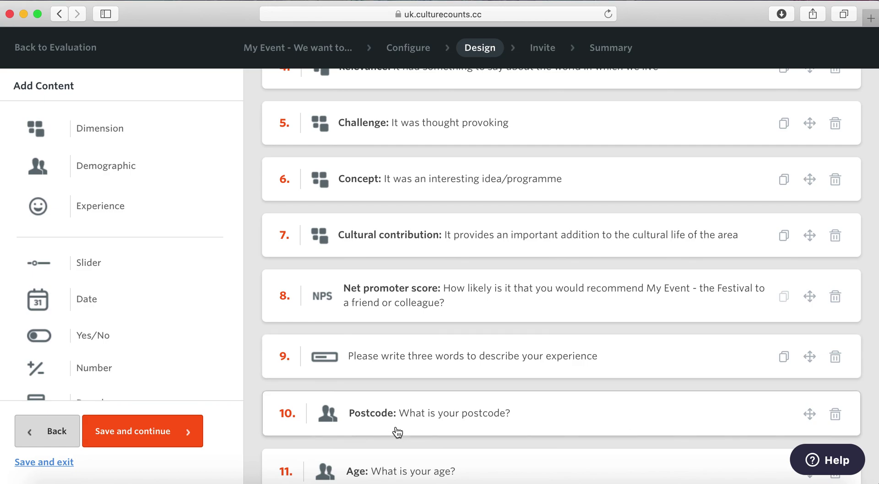
scroll(478, 410, "down", 3)
scroll(482, 411, "up", 5)
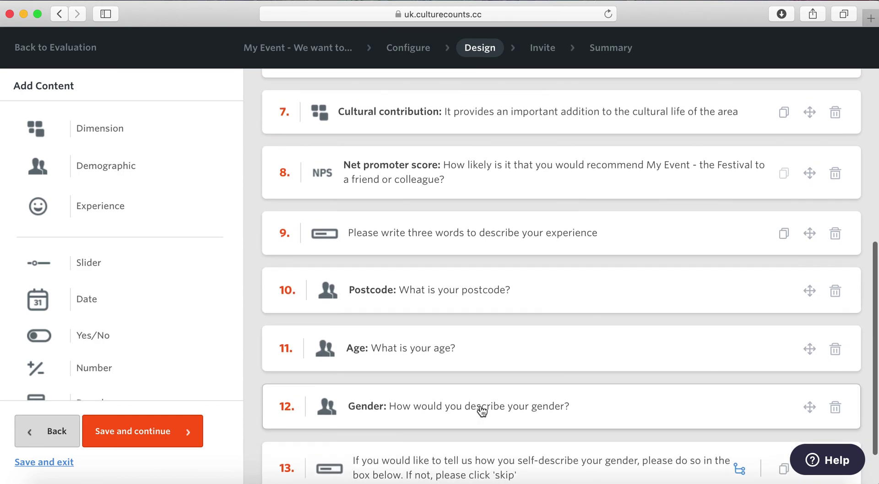
scroll(480, 405, "up", 3)
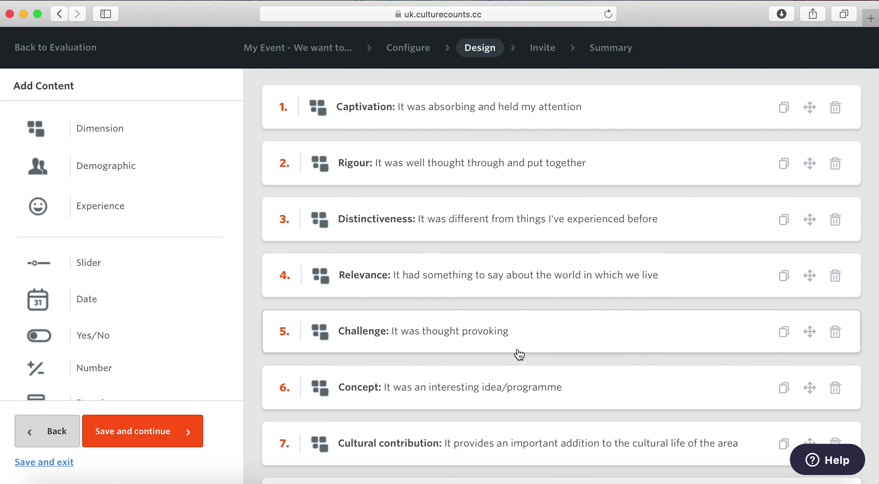
scroll(519, 355, "down", 4)
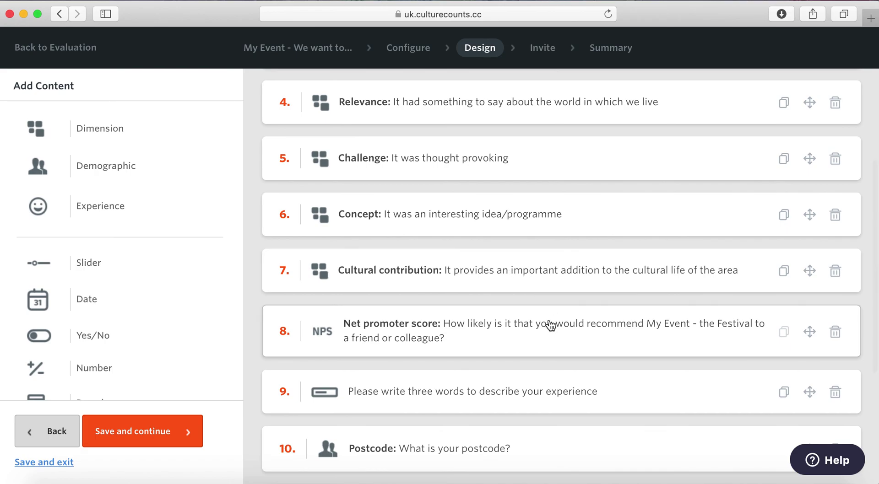
scroll(571, 329, "down", 3)
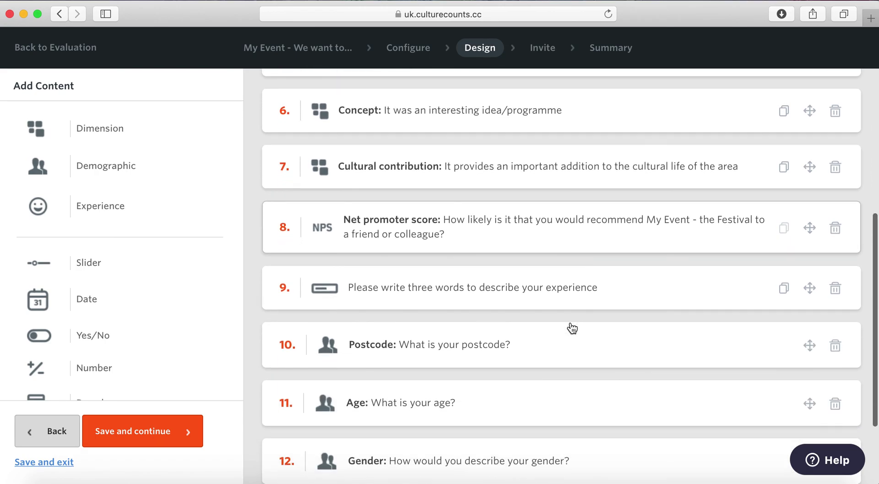
scroll(571, 329, "down", 2)
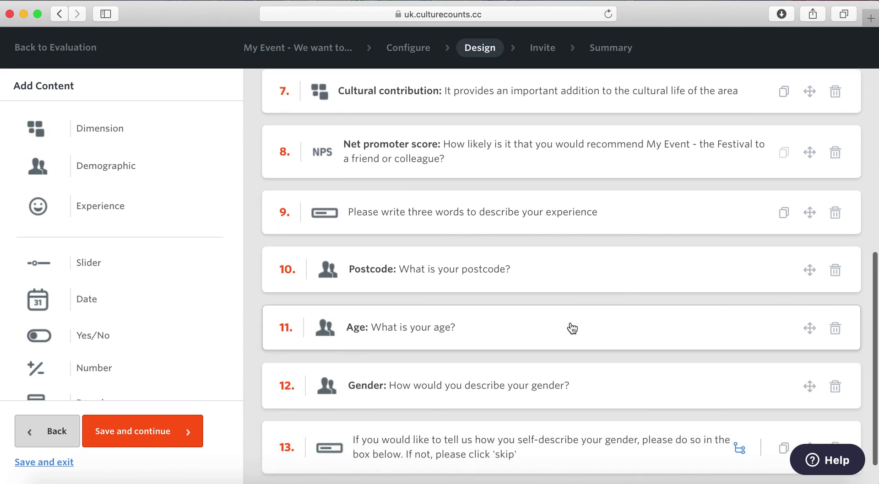
scroll(572, 328, "down", 1)
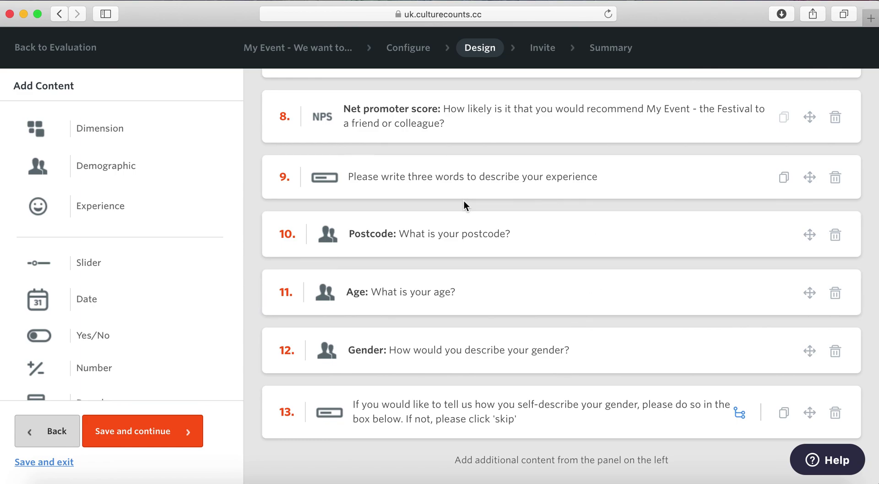
Look over the remaining content types that can be added, and save the survey design to continue to the Invite stage
scroll(154, 337, "down", 3)
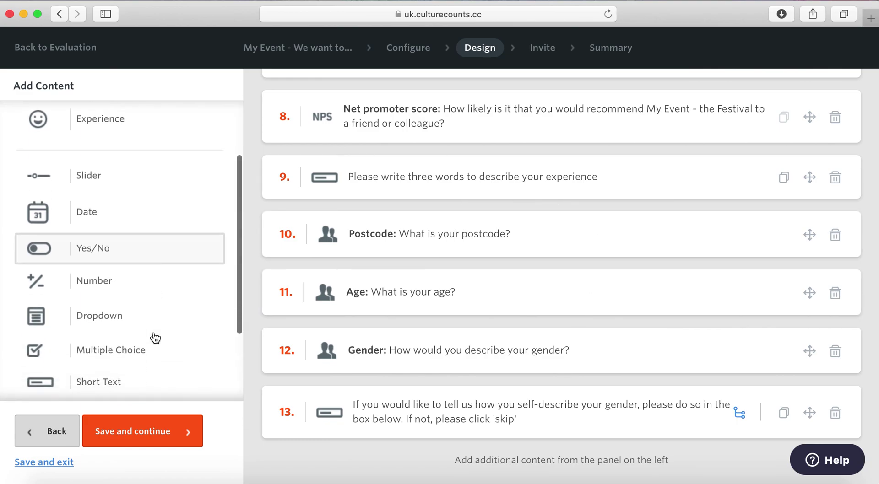
scroll(154, 337, "down", 2)
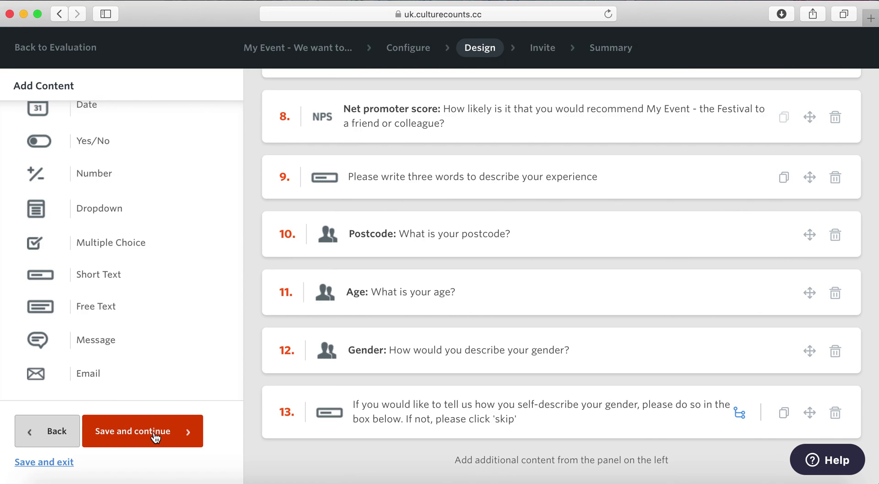
left_click(154, 438)
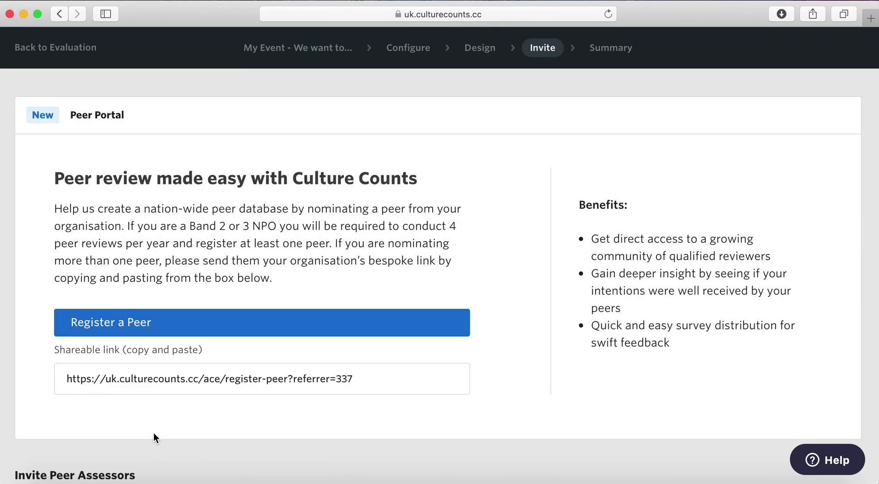